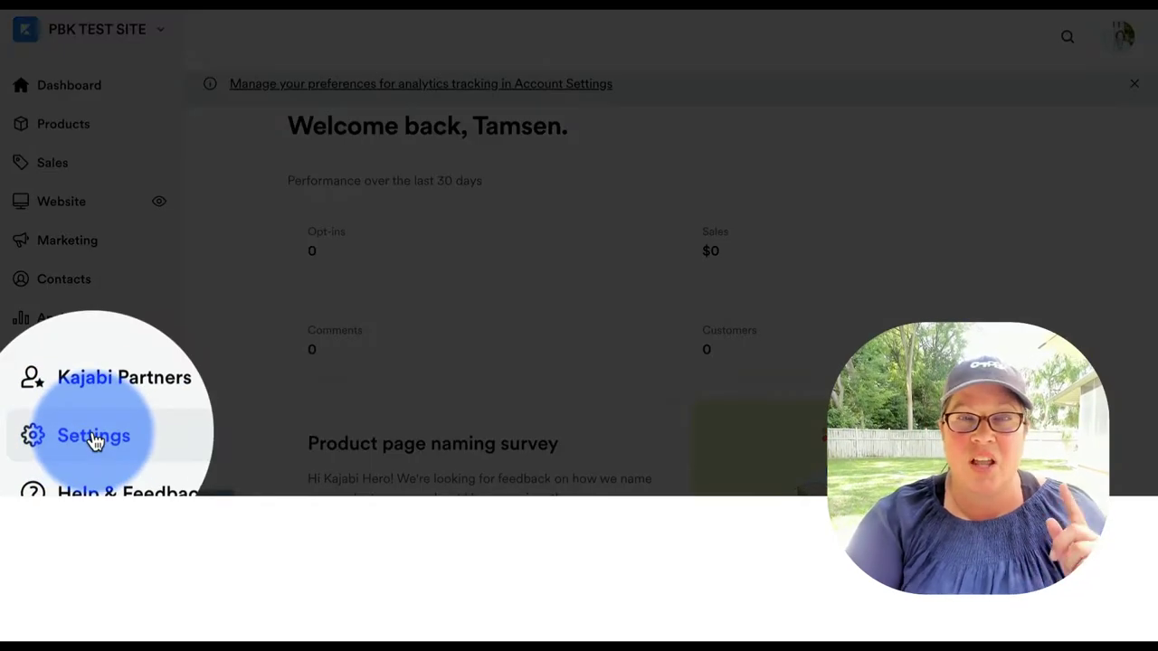
Step: Open the Marketing Settings page from the site settings
{"action": "left_click", "coordinate": [65, 437]}
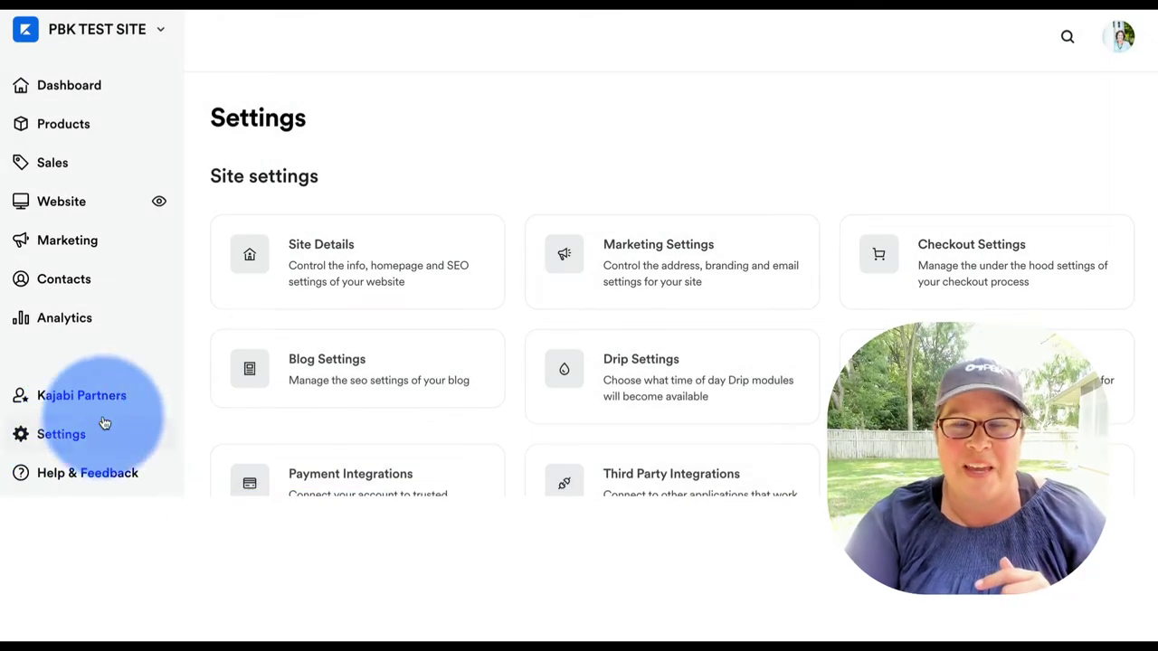
{"action": "scroll", "coordinate": [528, 254], "scroll_direction": "down", "scroll_amount": 1}
{"action": "scroll", "coordinate": [529, 253], "scroll_direction": "down", "scroll_amount": 2}
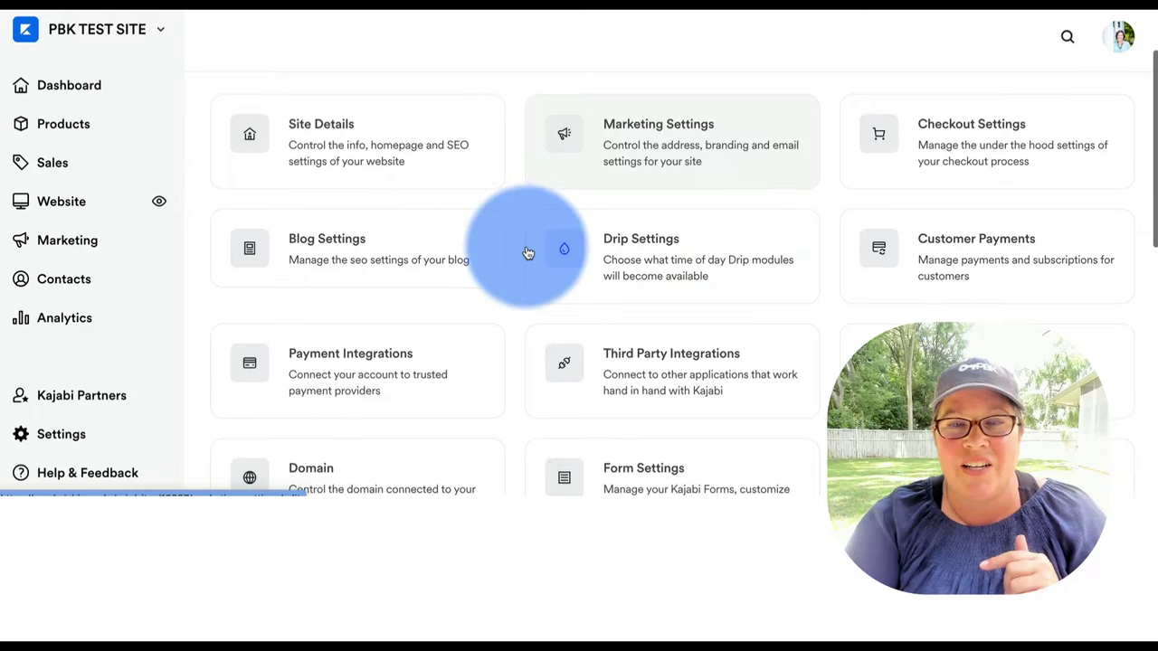
{"action": "left_click", "coordinate": [670, 151]}
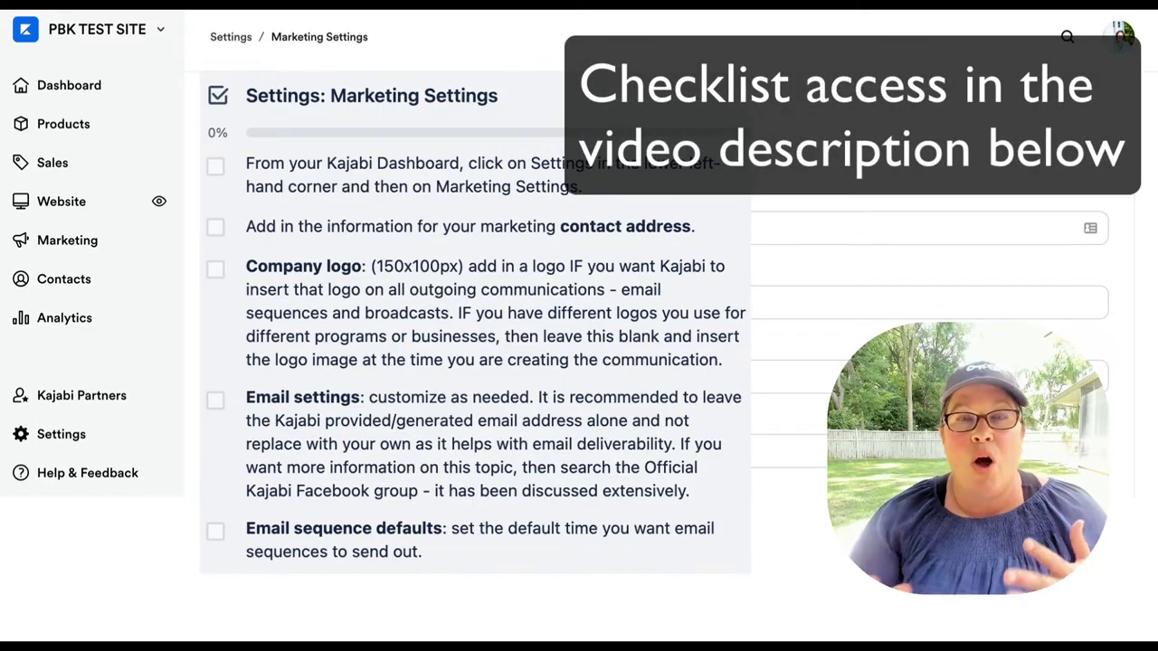
Step: Review the contact address fields and the Company Logo section of the Marketing Settings
{"action": "scroll", "coordinate": [929, 271], "scroll_direction": "down", "scroll_amount": 1}
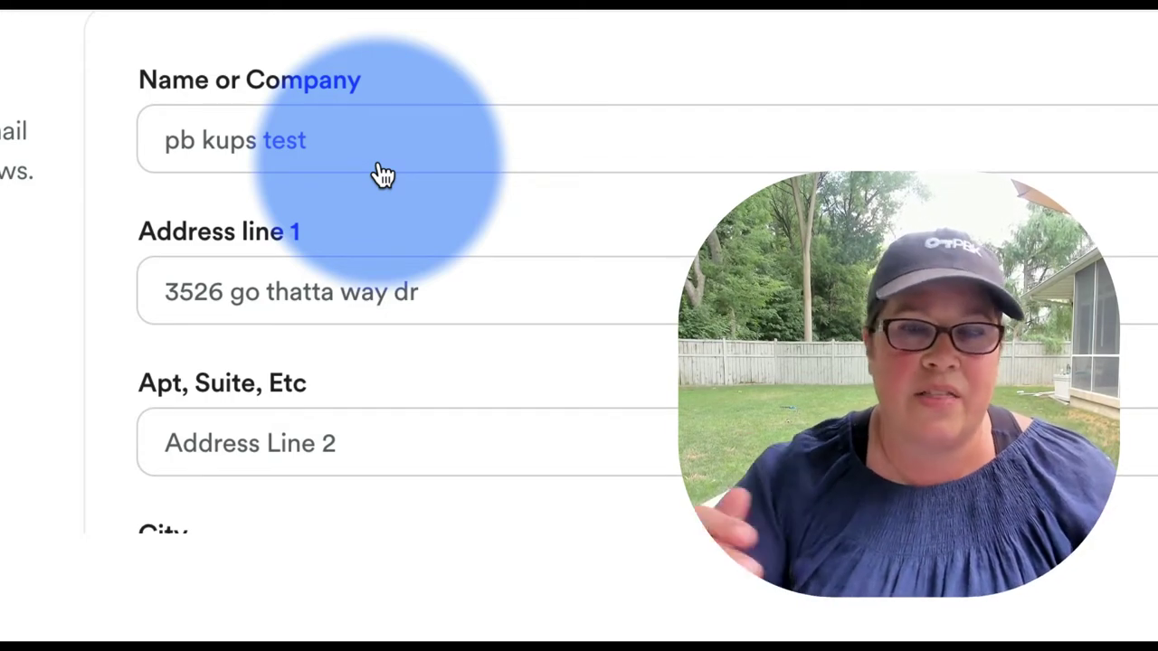
{"action": "scroll", "coordinate": [384, 175], "scroll_direction": "down", "scroll_amount": 2}
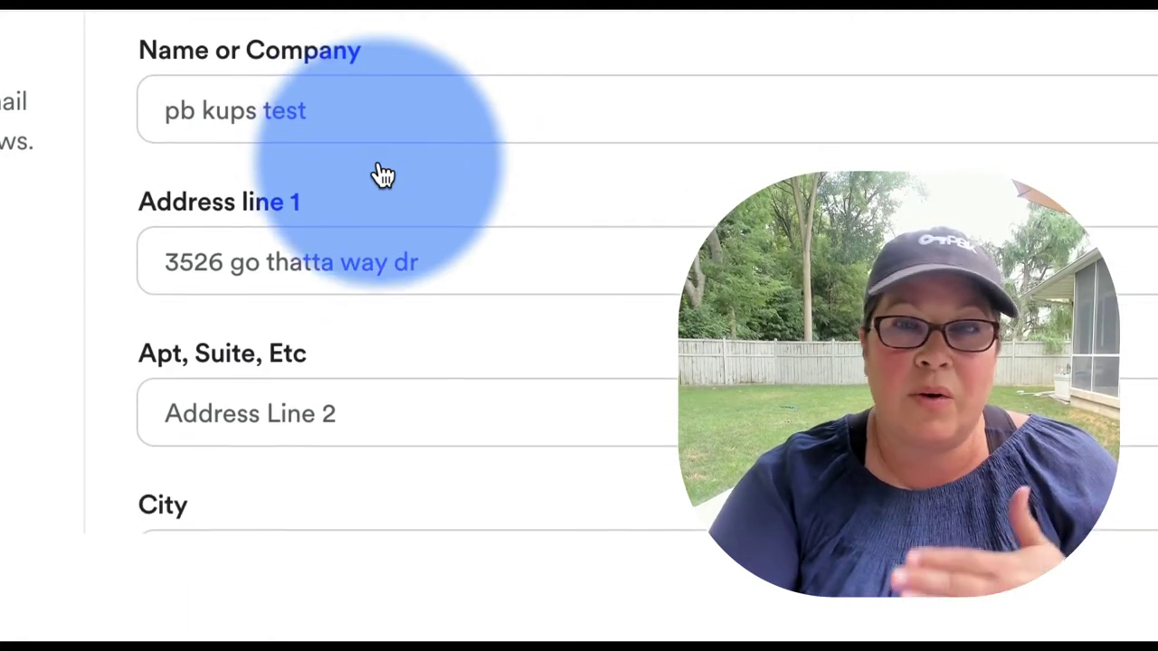
{"action": "scroll", "coordinate": [384, 175], "scroll_direction": "down", "scroll_amount": 1}
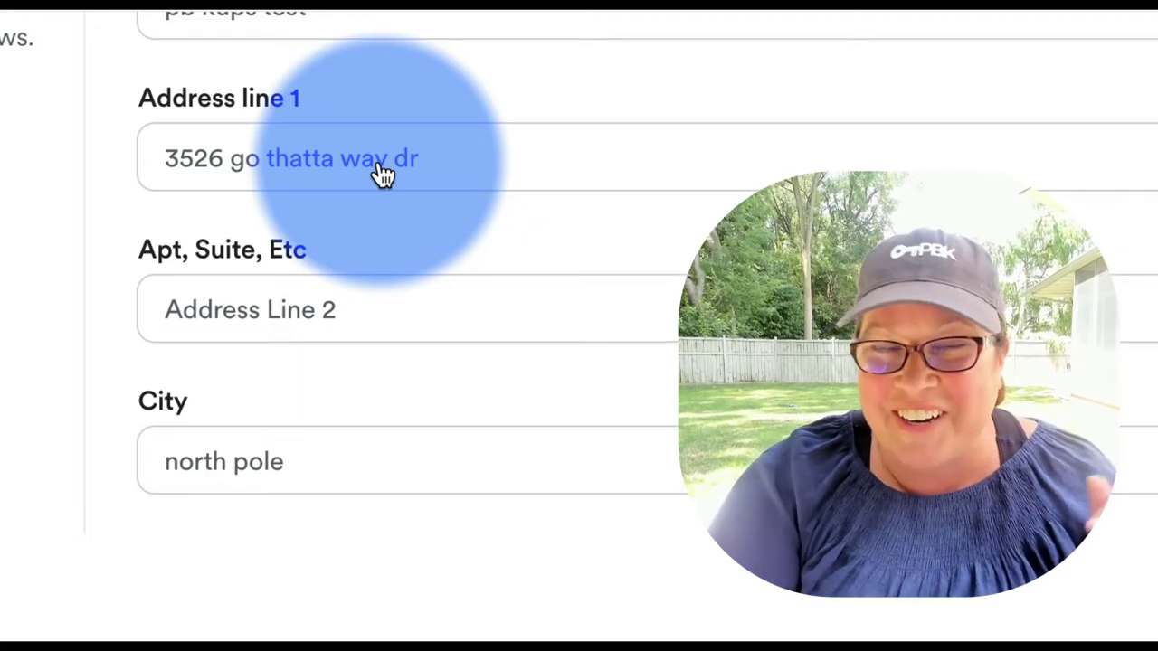
{"action": "scroll", "coordinate": [380, 174], "scroll_direction": "down", "scroll_amount": 10}
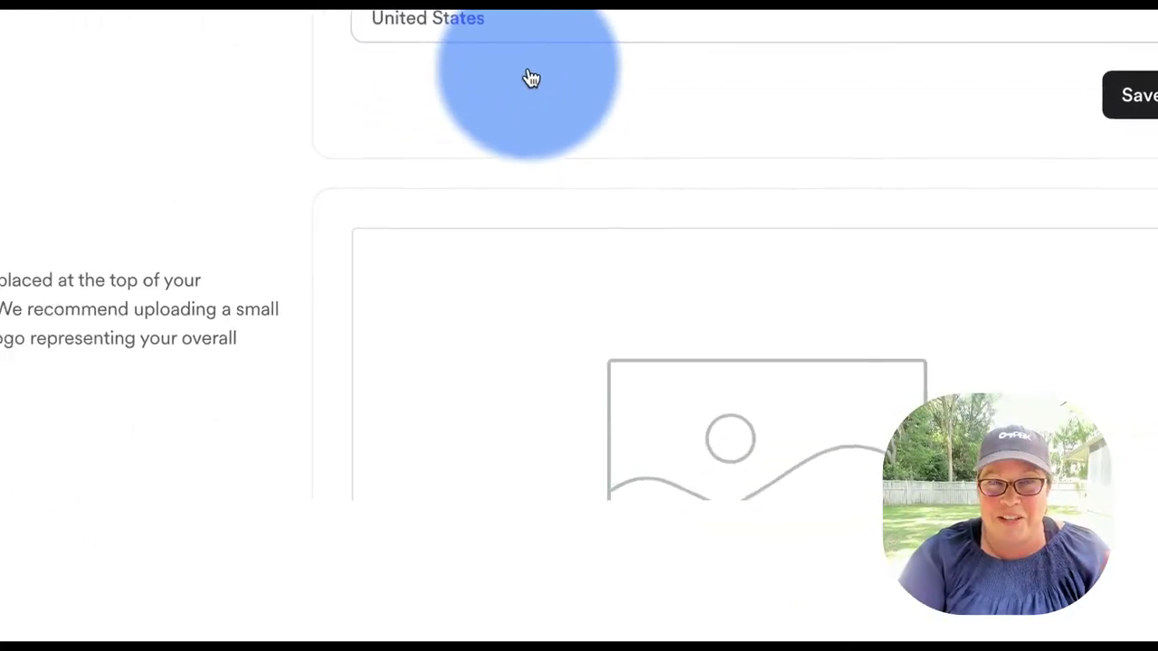
{"action": "scroll", "coordinate": [414, 18], "scroll_direction": "down", "scroll_amount": 2}
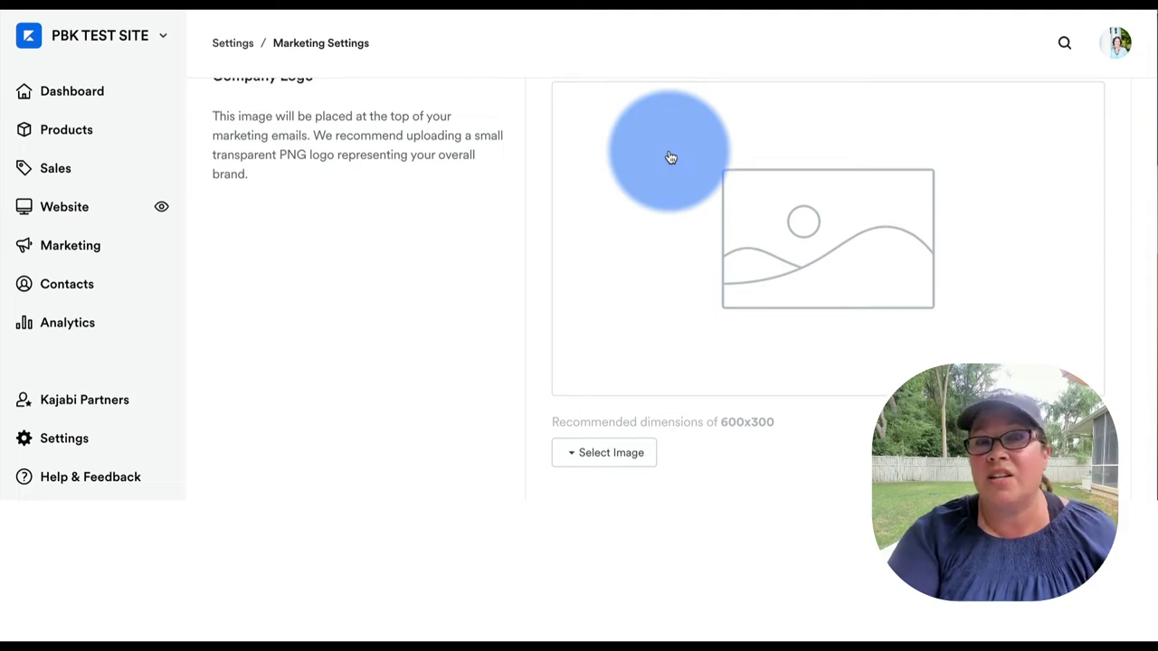
{"action": "scroll", "coordinate": [671, 157], "scroll_direction": "down", "scroll_amount": 1}
{"action": "scroll", "coordinate": [670, 157], "scroll_direction": "down", "scroll_amount": 3}
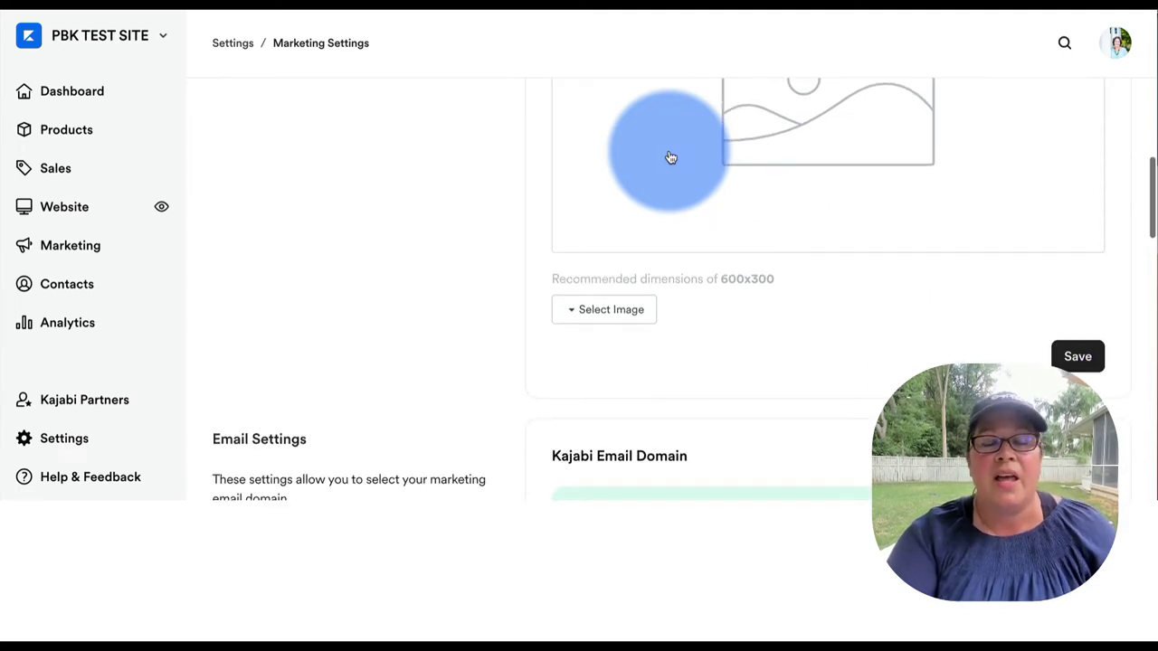
Step: Review the Kajabi Email Domain settings, including the from name, from email, reply-to email and sender preview
{"action": "scroll", "coordinate": [670, 157], "scroll_direction": "down", "scroll_amount": 6}
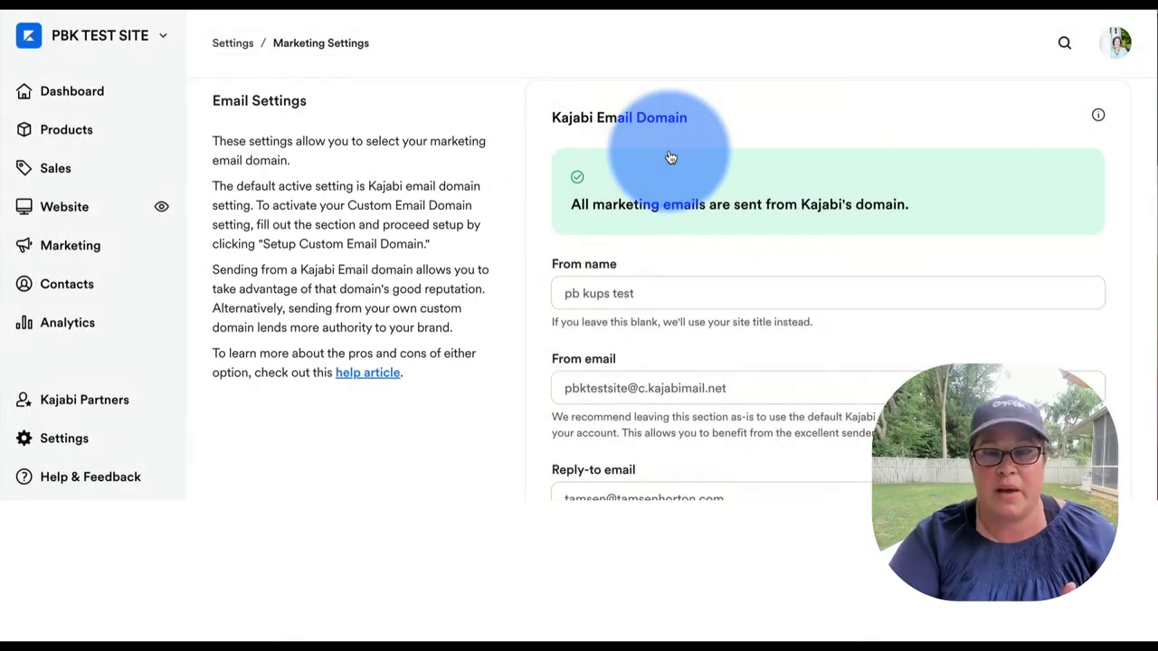
{"action": "scroll", "coordinate": [670, 157], "scroll_direction": "down", "scroll_amount": 2}
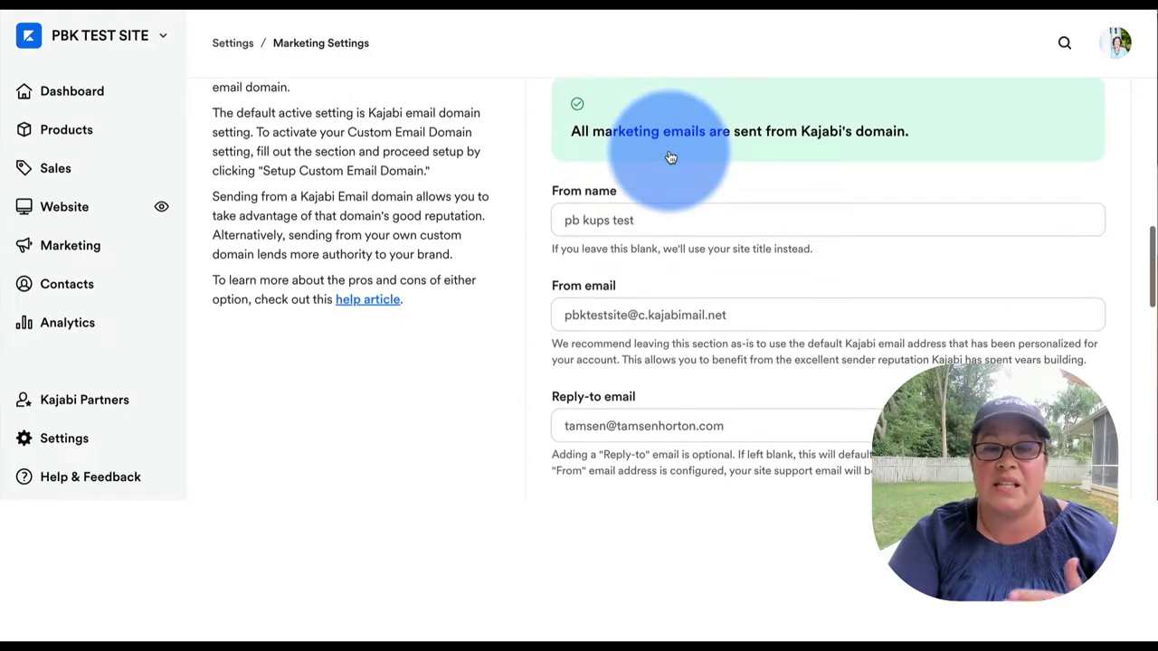
{"action": "scroll", "coordinate": [670, 158], "scroll_direction": "down", "scroll_amount": 1}
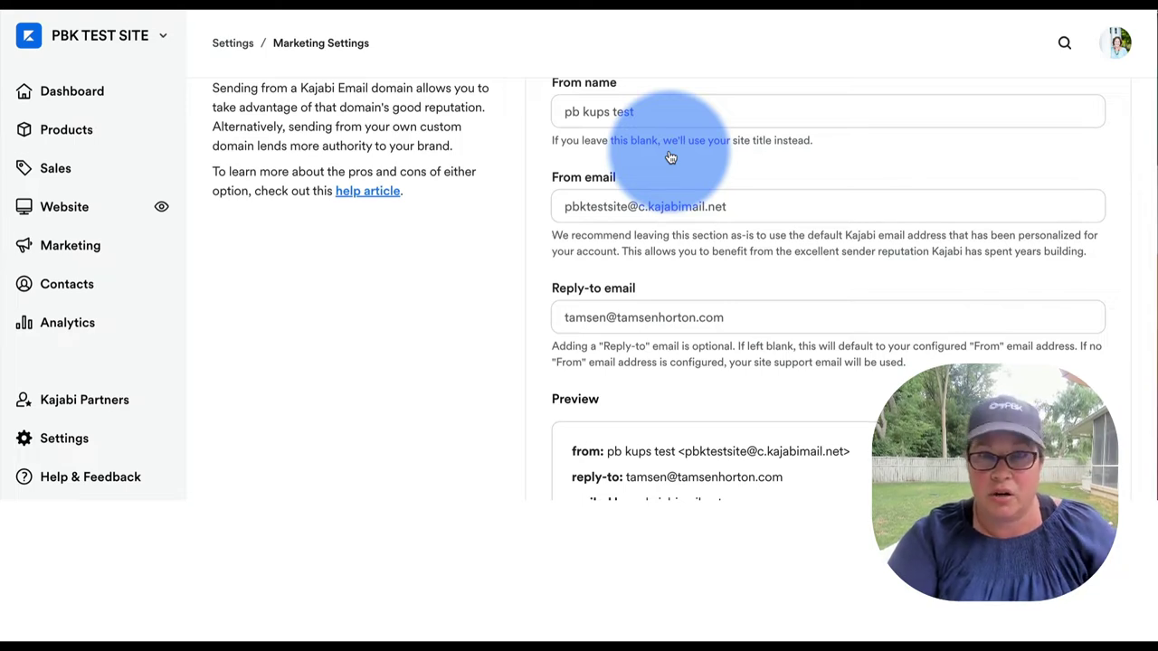
{"action": "scroll", "coordinate": [670, 158], "scroll_direction": "down", "scroll_amount": 2}
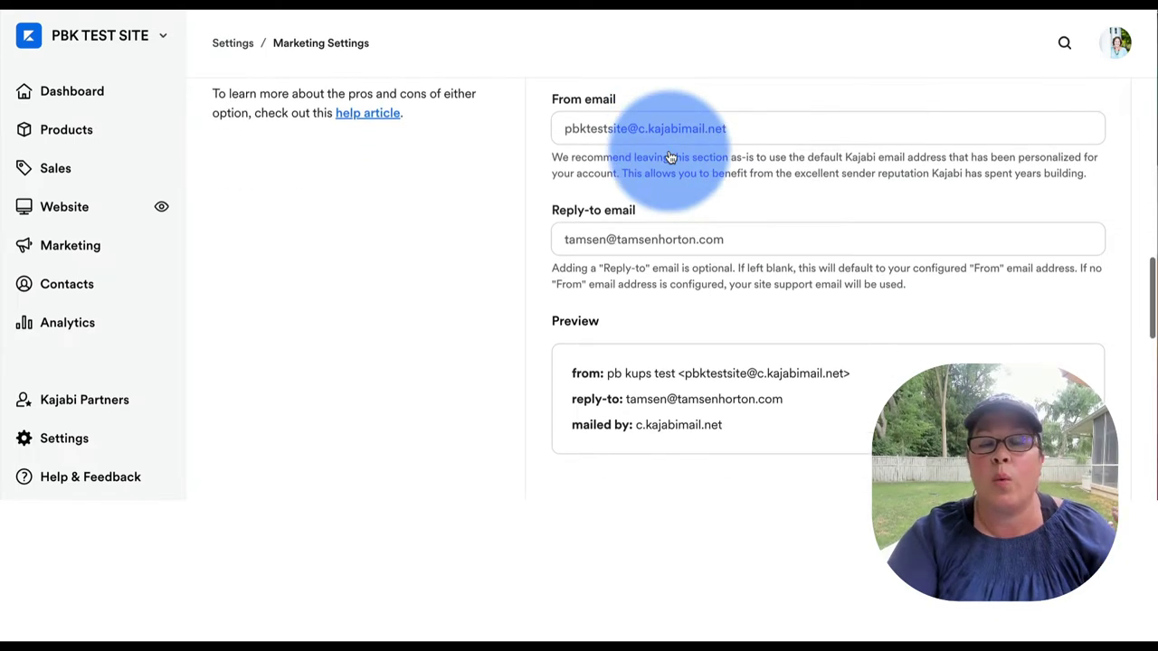
{"action": "scroll", "coordinate": [670, 158], "scroll_direction": "down", "scroll_amount": 3}
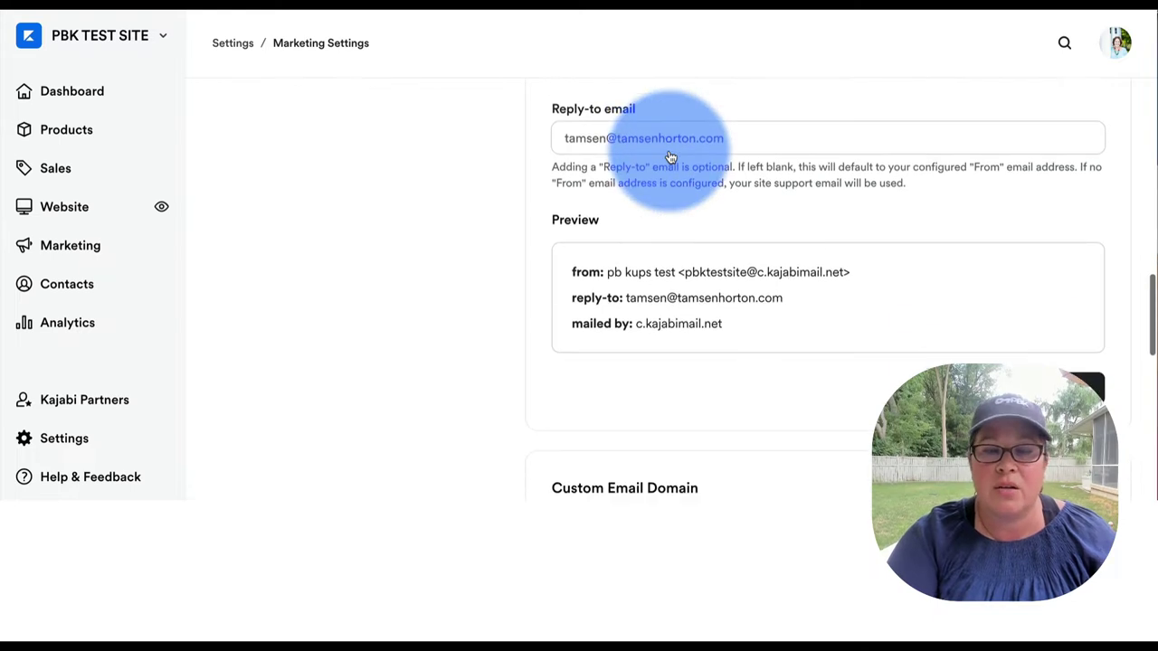
{"action": "scroll", "coordinate": [670, 158], "scroll_direction": "down", "scroll_amount": 1}
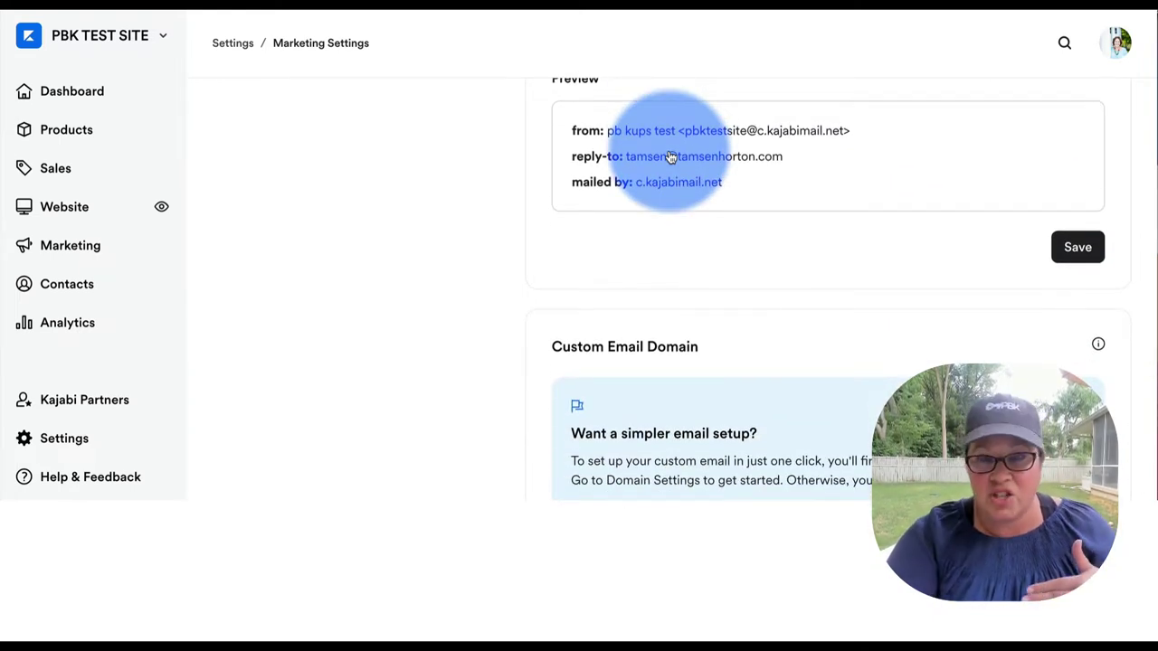
Step: Review the Custom Email Domain section with its sender fields, preview and setup option
{"action": "scroll", "coordinate": [671, 158], "scroll_direction": "down", "scroll_amount": 5}
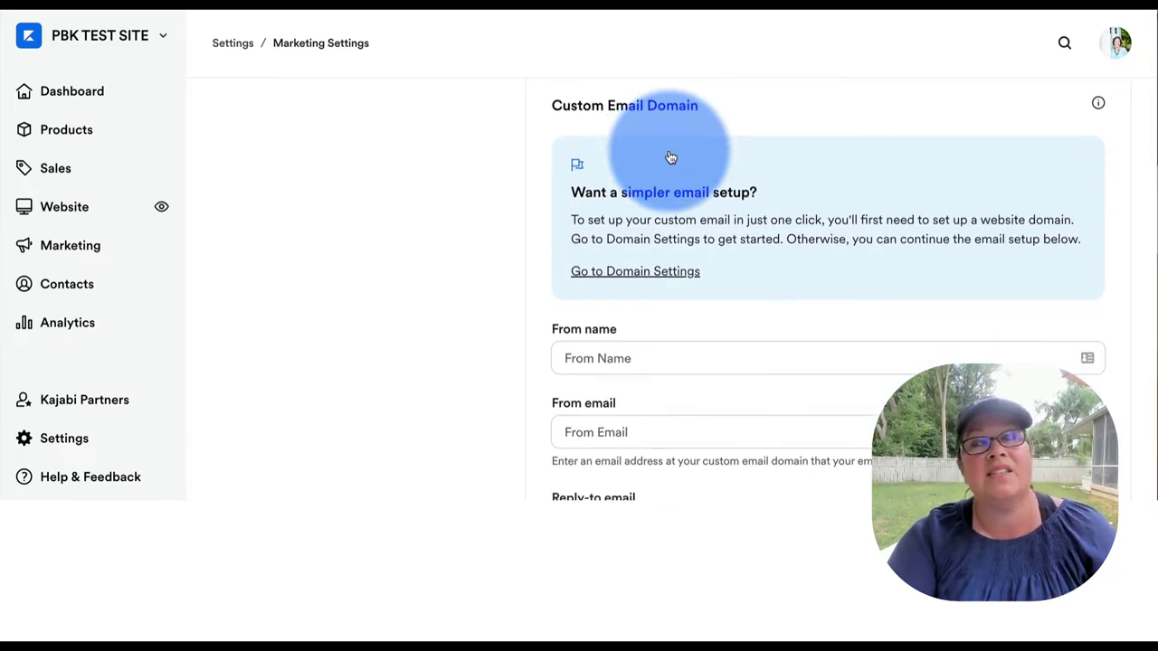
{"action": "scroll", "coordinate": [670, 159], "scroll_direction": "down", "scroll_amount": 6}
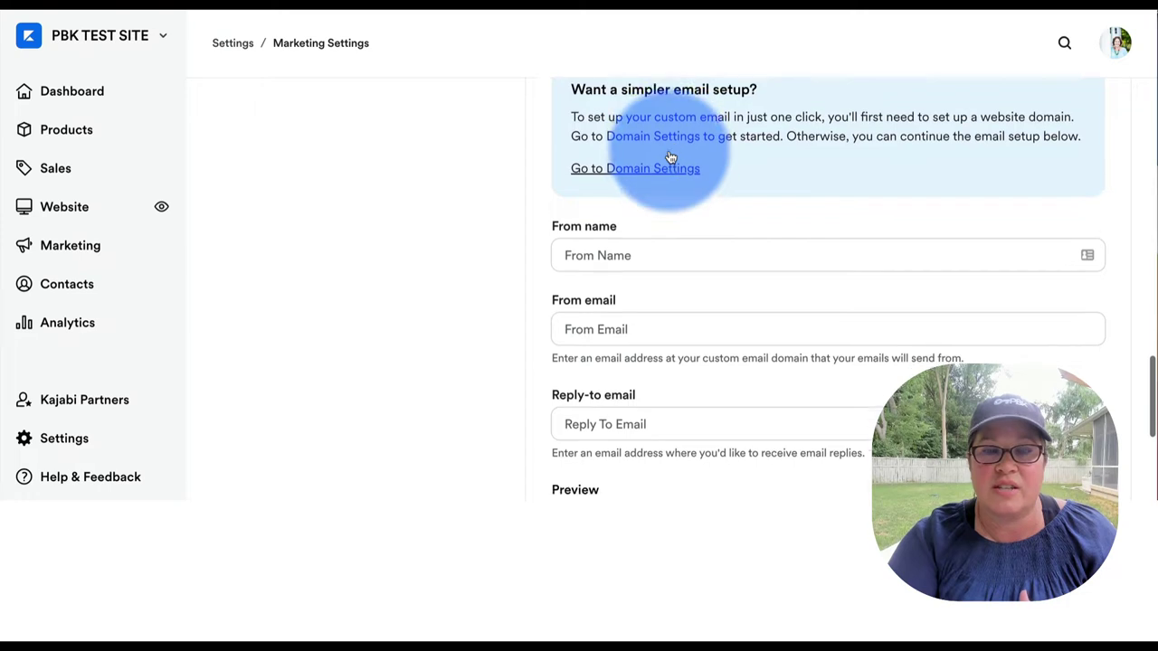
{"action": "scroll", "coordinate": [671, 159], "scroll_direction": "down", "scroll_amount": 1}
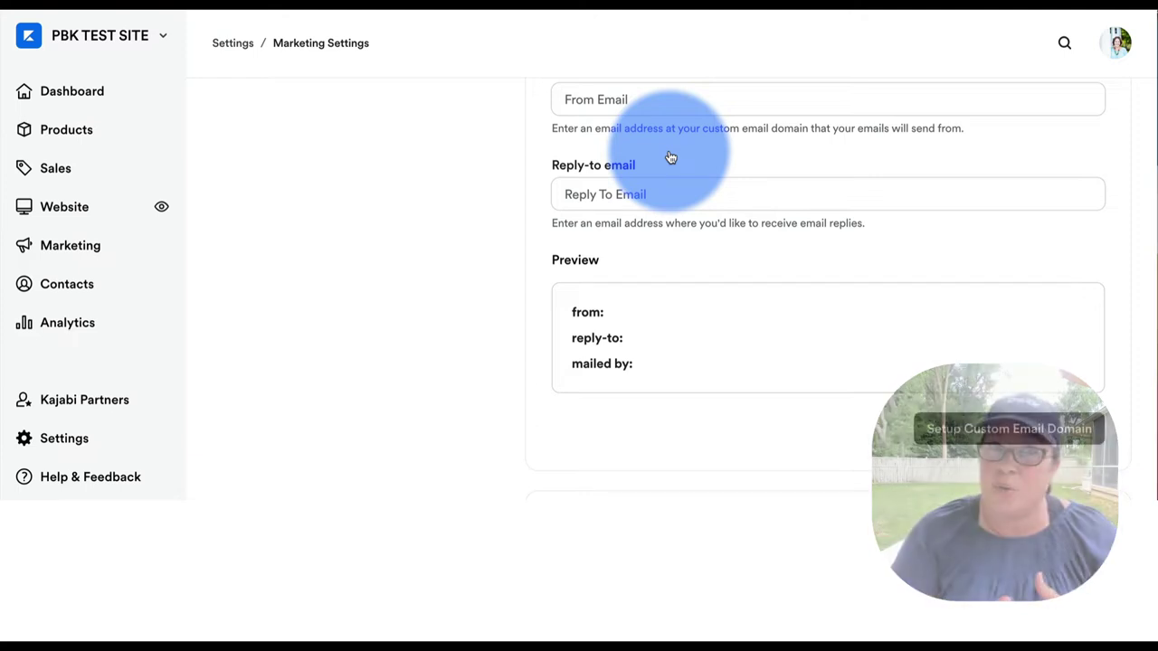
{"action": "scroll", "coordinate": [518, 172], "scroll_direction": "down", "scroll_amount": 3}
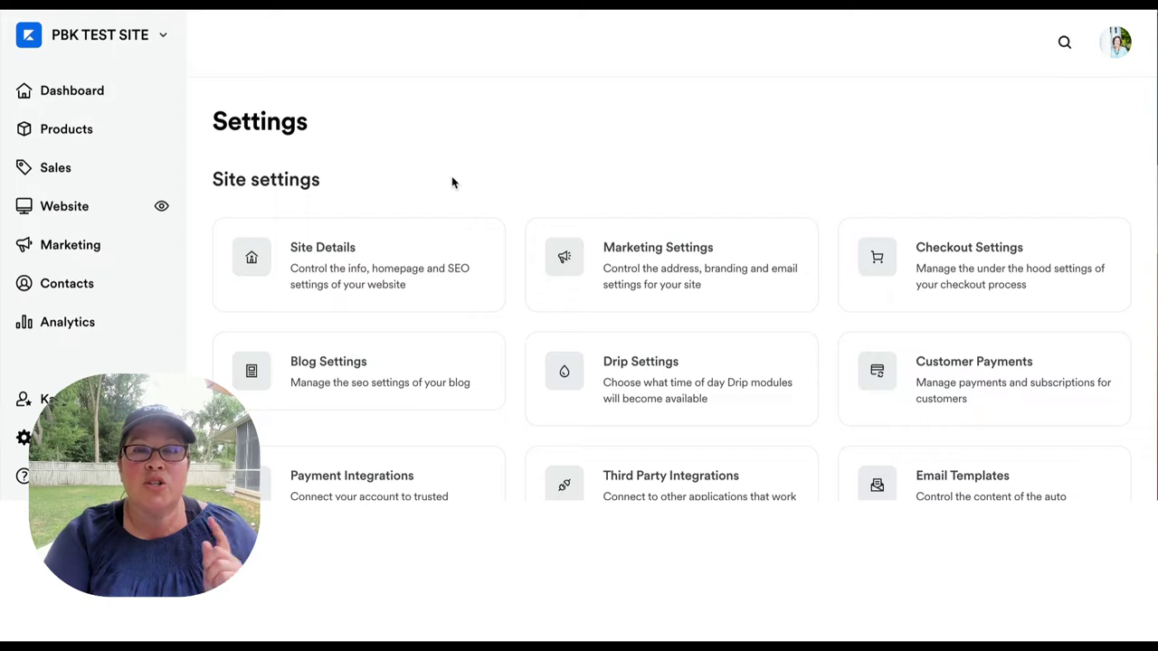
Step: Open the site's Drip Settings and save the drip time, time zone and customer email notification options
{"action": "scroll", "coordinate": [491, 186], "scroll_direction": "down", "scroll_amount": 3}
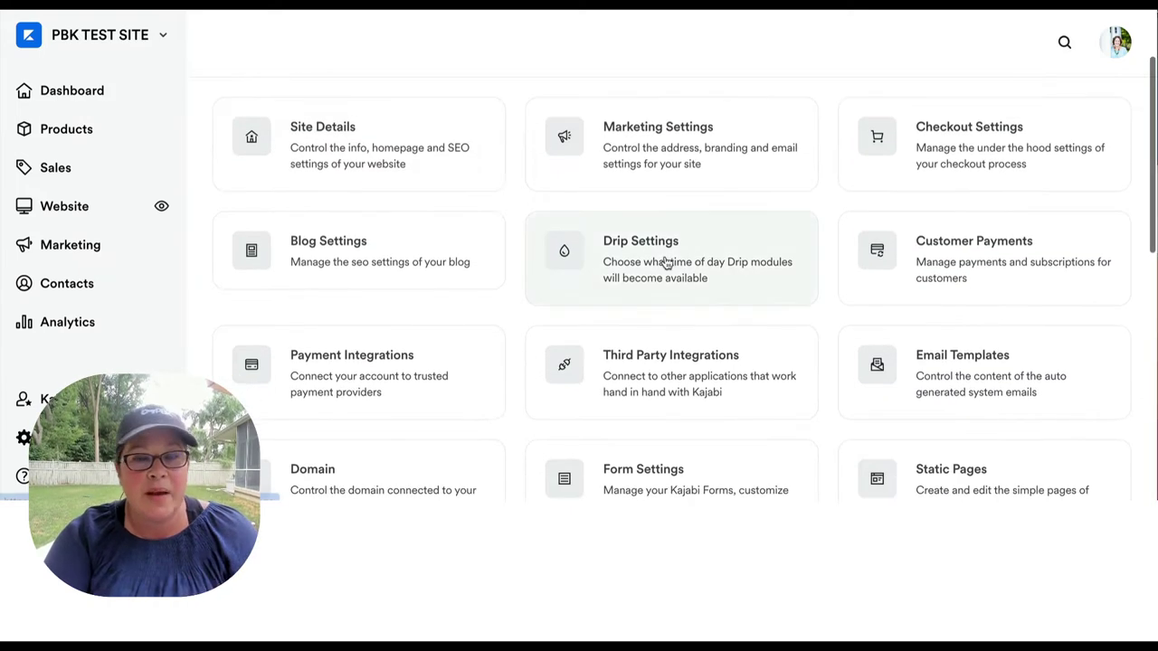
{"action": "left_click", "coordinate": [666, 262]}
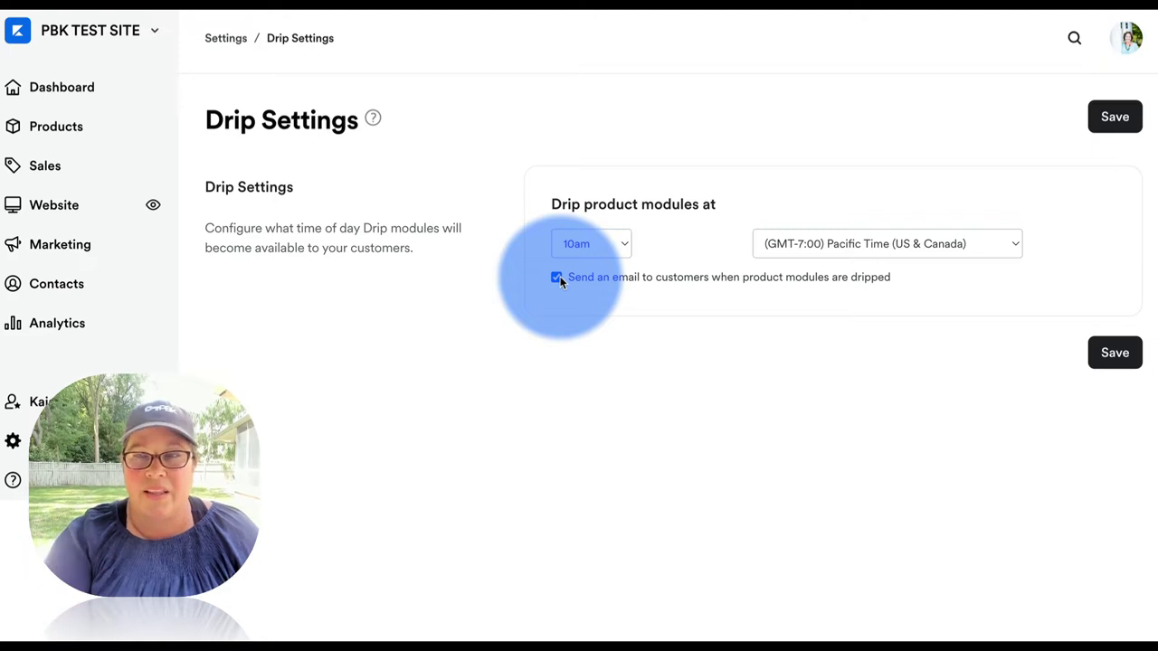
{"action": "left_click", "coordinate": [1112, 119]}
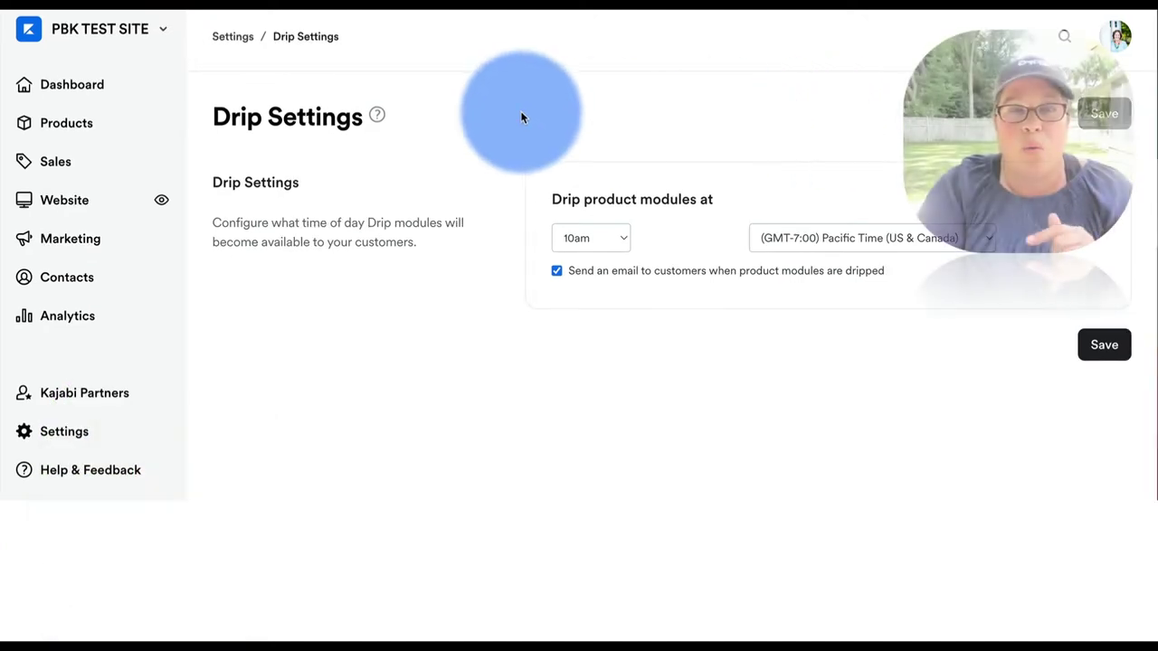
Step: Open the HOW TO TRAIN YOUR PUPPY course from the list of all products
{"action": "left_click", "coordinate": [72, 126]}
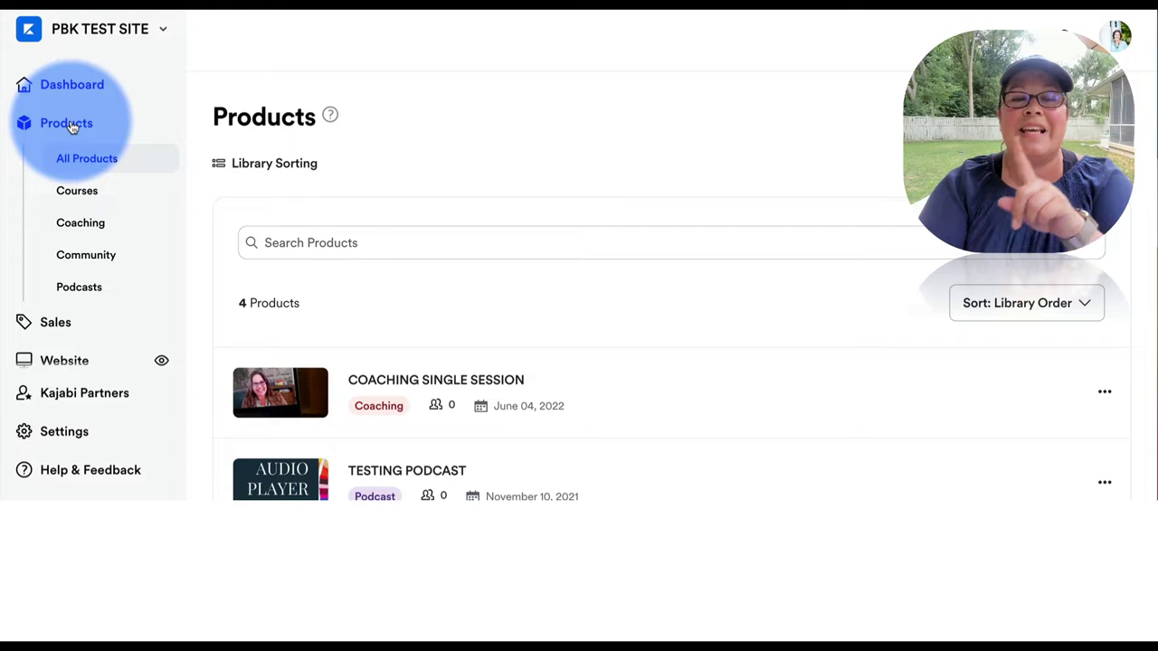
{"action": "scroll", "coordinate": [354, 181], "scroll_direction": "down", "scroll_amount": 2}
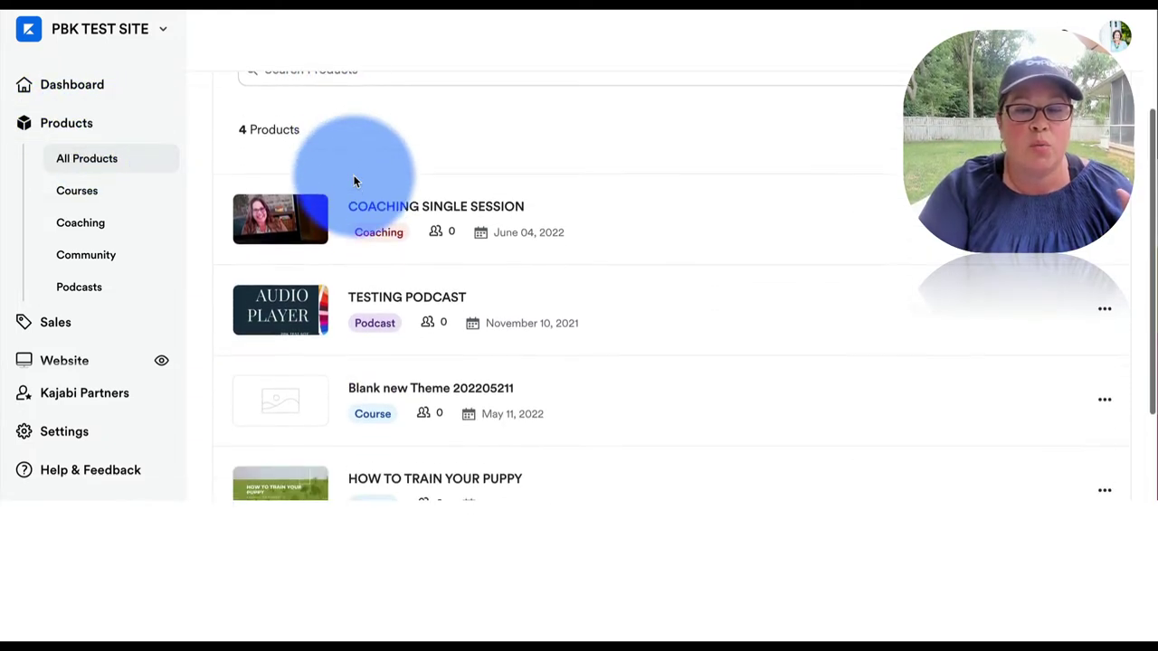
{"action": "scroll", "coordinate": [354, 181], "scroll_direction": "down", "scroll_amount": 2}
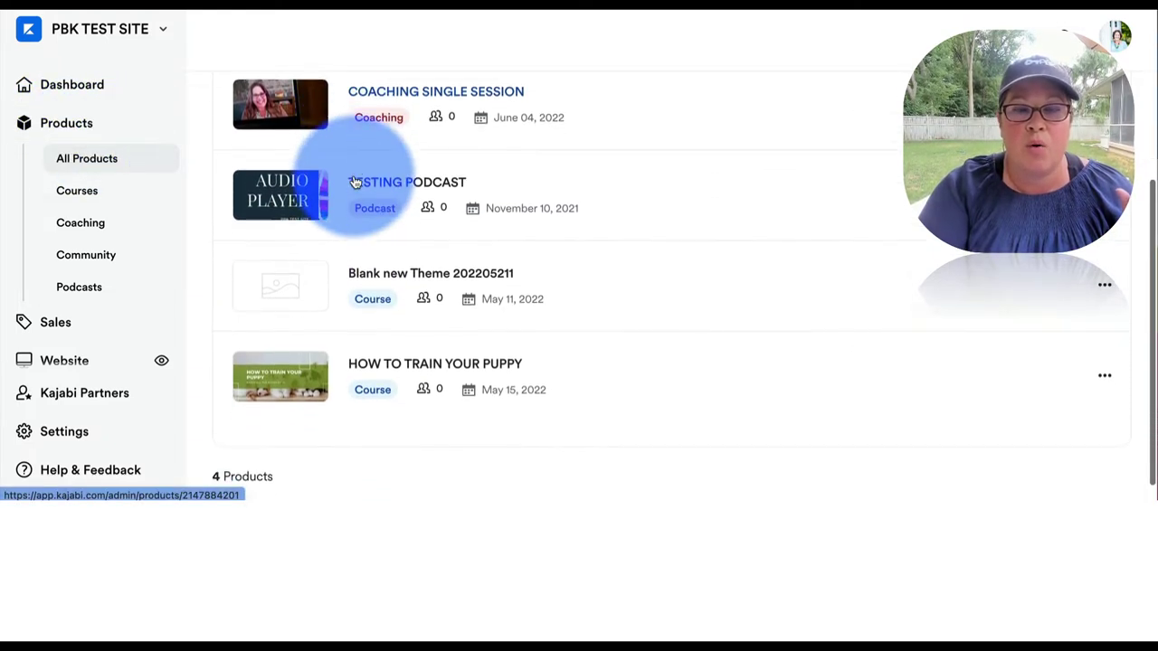
{"action": "left_click", "coordinate": [383, 362]}
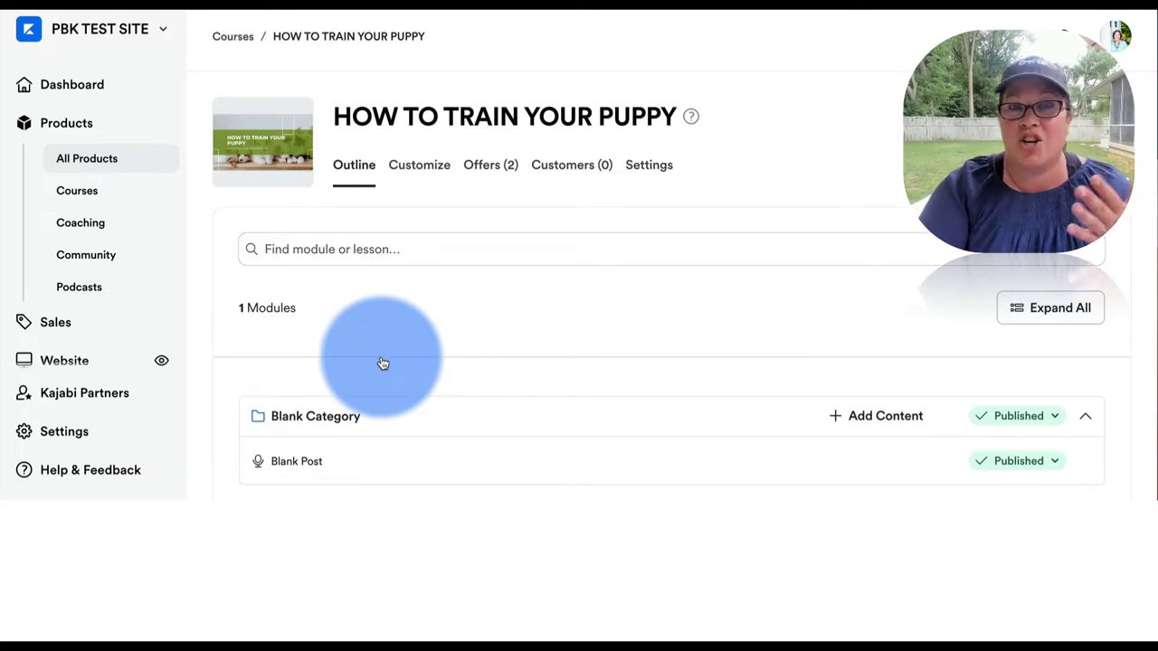
Step: Examine the drip scheduling options of the Blank Category module, and close them without saving
{"action": "scroll", "coordinate": [495, 366], "scroll_direction": "down", "scroll_amount": 1}
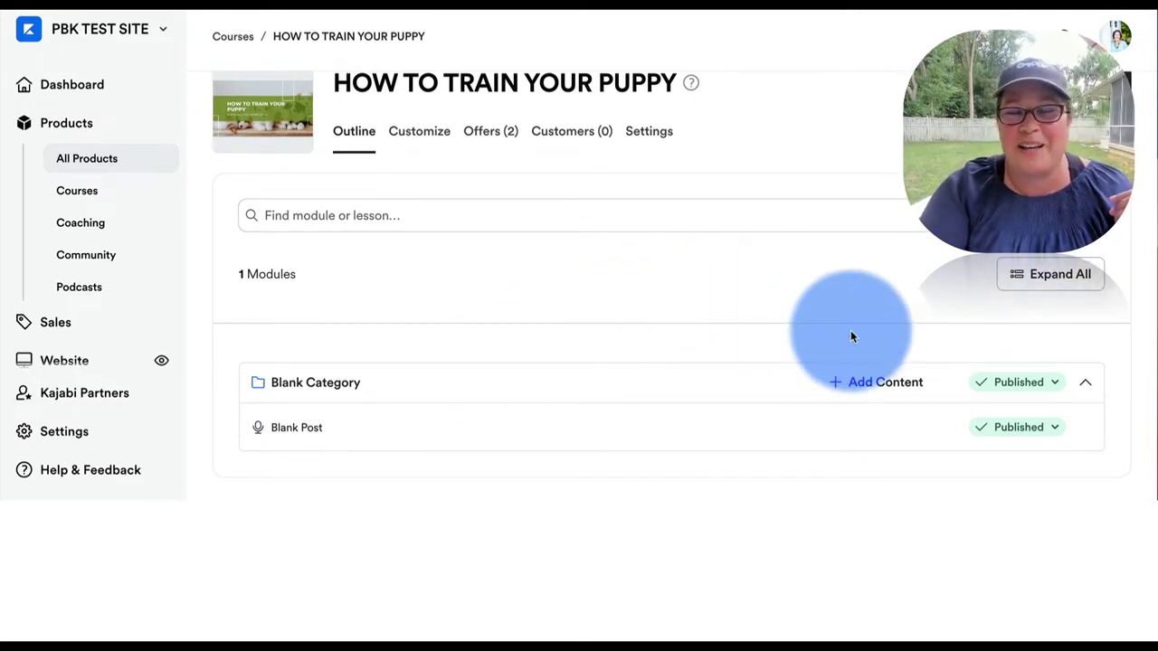
{"action": "left_click", "coordinate": [1054, 382]}
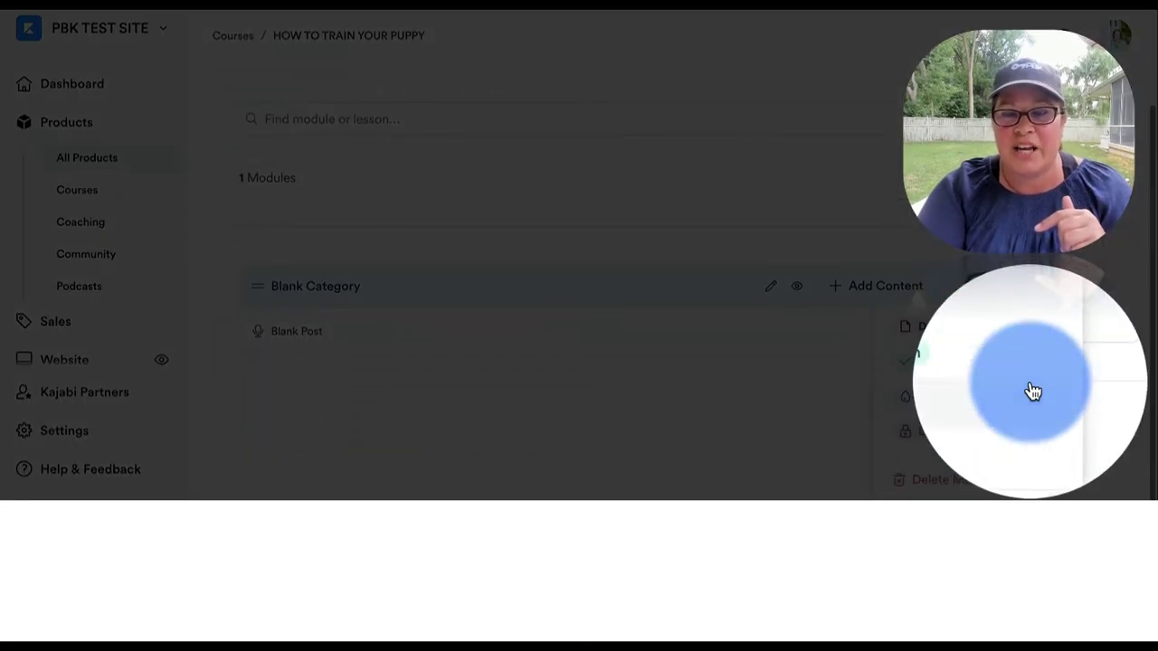
{"action": "left_click", "coordinate": [953, 395]}
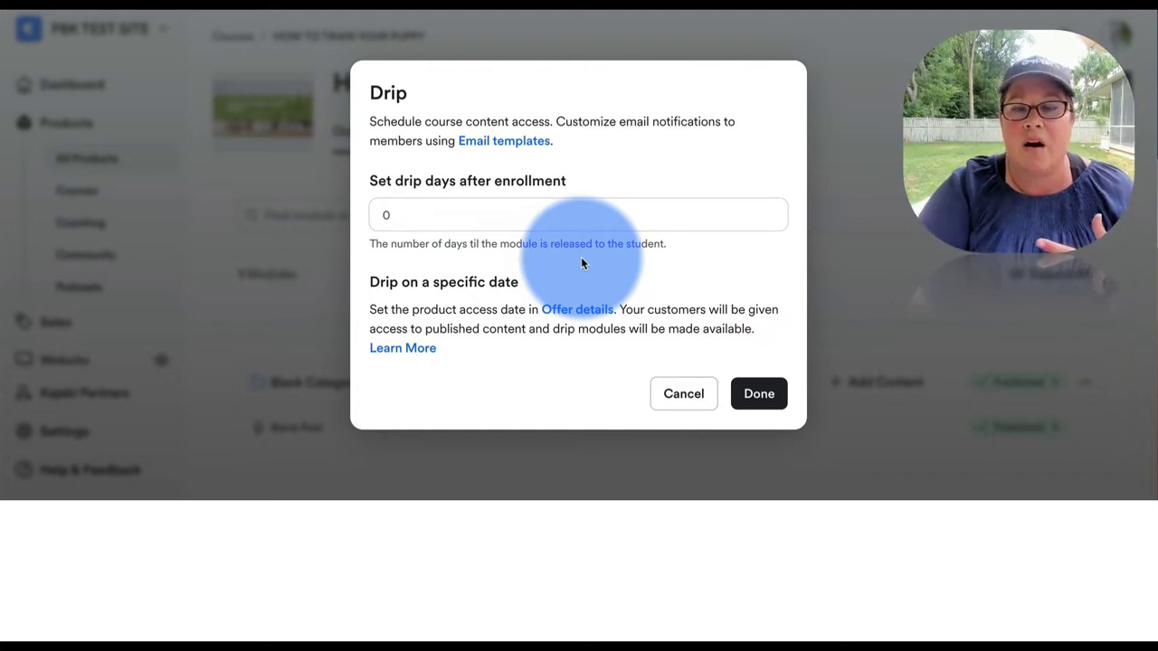
{"action": "left_click", "coordinate": [684, 395]}
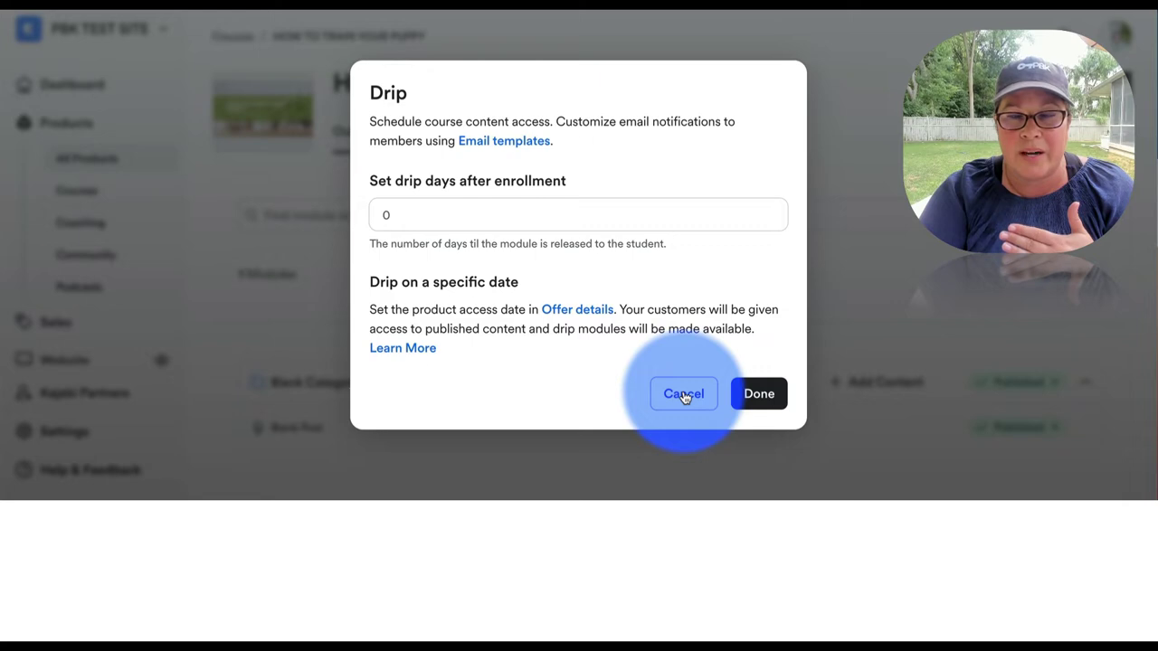
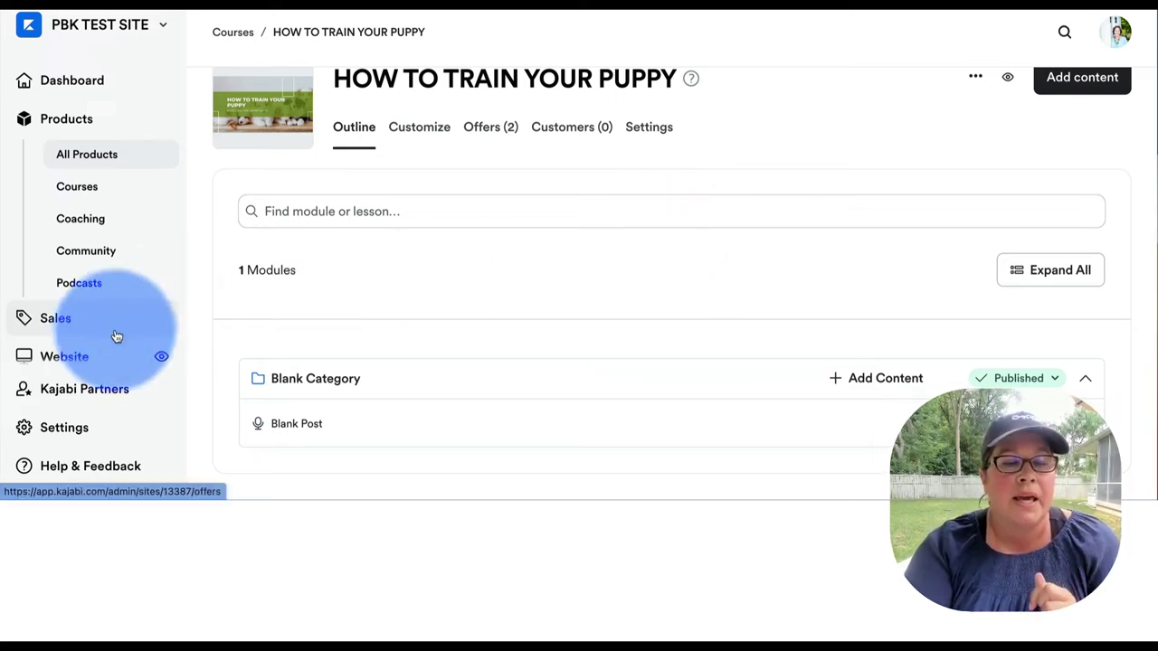
Step: Return to the site settings and open the Email Templates page
{"action": "left_click", "coordinate": [75, 431]}
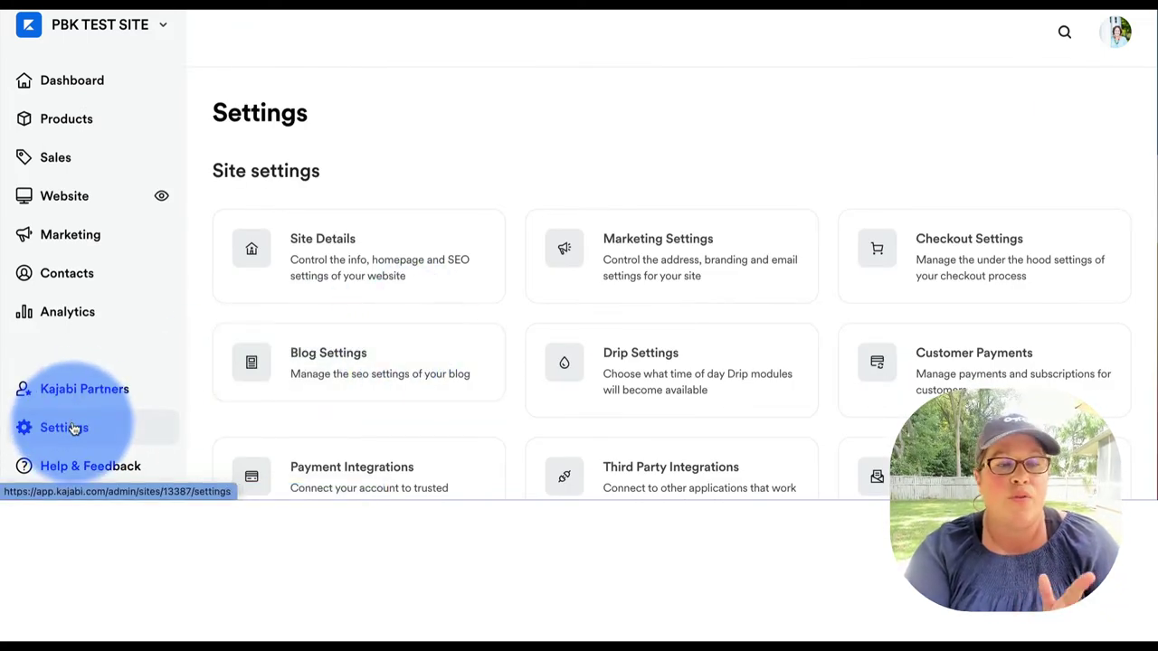
{"action": "left_click", "coordinate": [74, 429]}
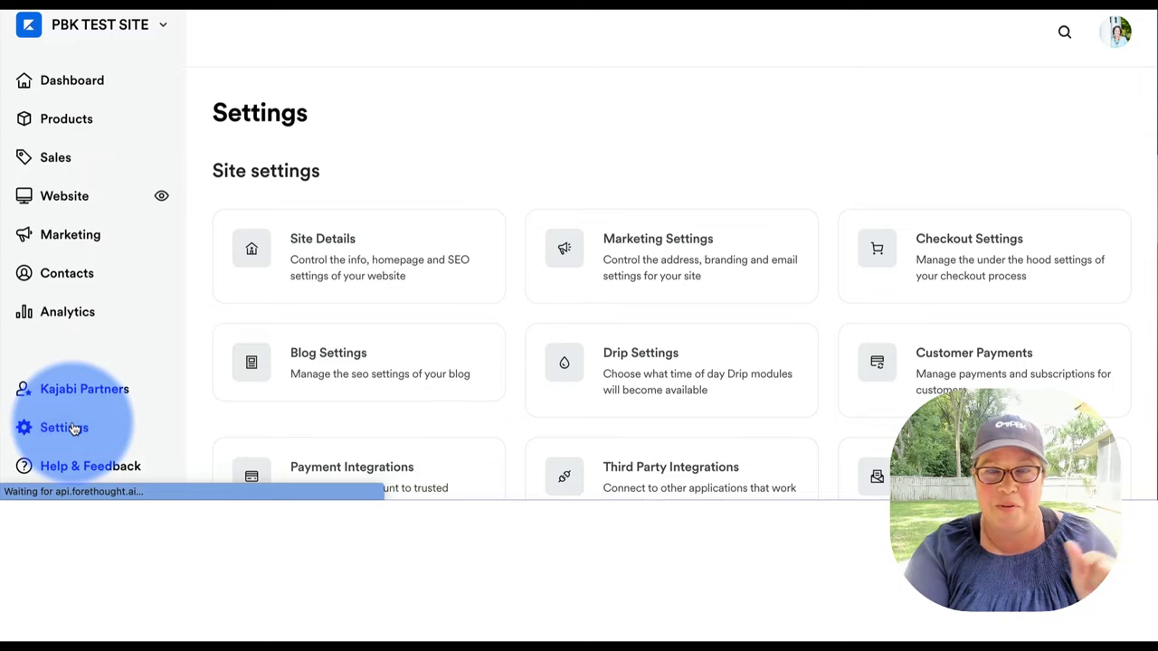
{"action": "scroll", "coordinate": [458, 226], "scroll_direction": "down", "scroll_amount": 2}
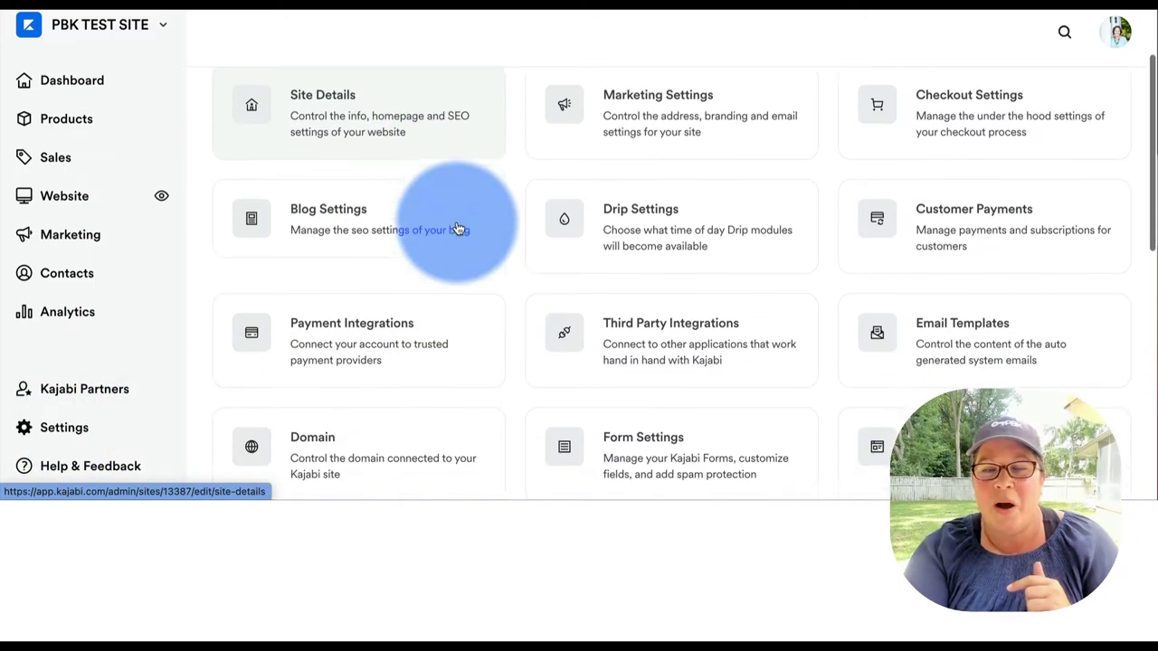
{"action": "left_click", "coordinate": [929, 314]}
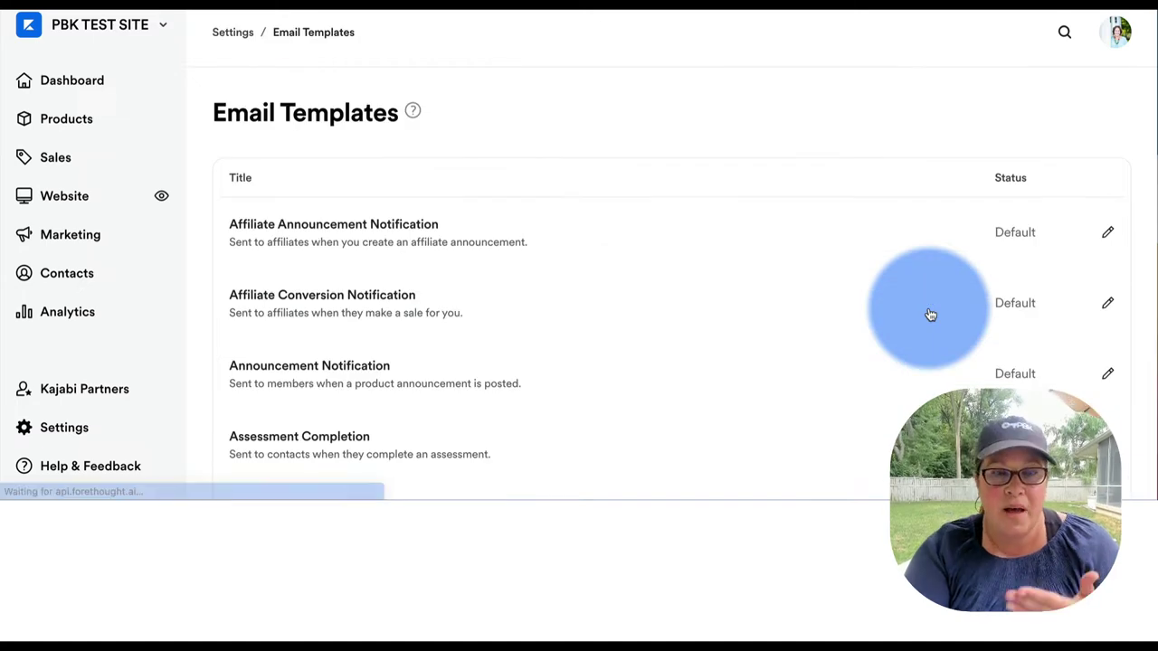
Step: Look through the full list of system email templates, including the Member Drip Notification, and return to the start of the list
{"action": "scroll", "coordinate": [681, 306], "scroll_direction": "down", "scroll_amount": 3}
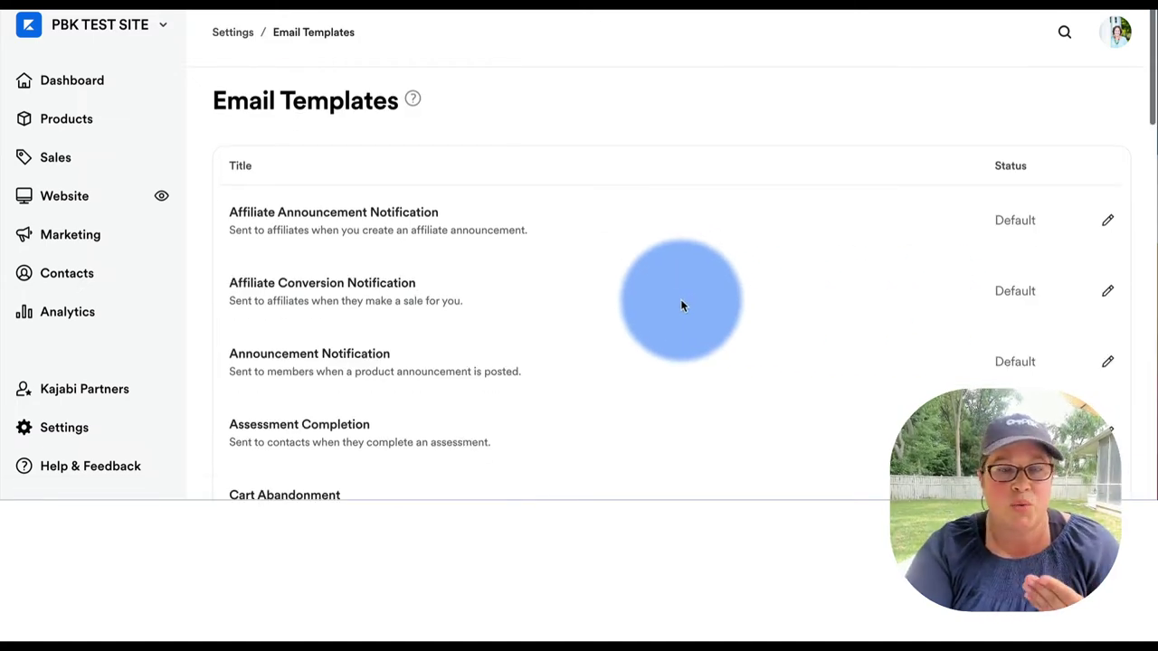
{"action": "scroll", "coordinate": [681, 305], "scroll_direction": "down", "scroll_amount": 6}
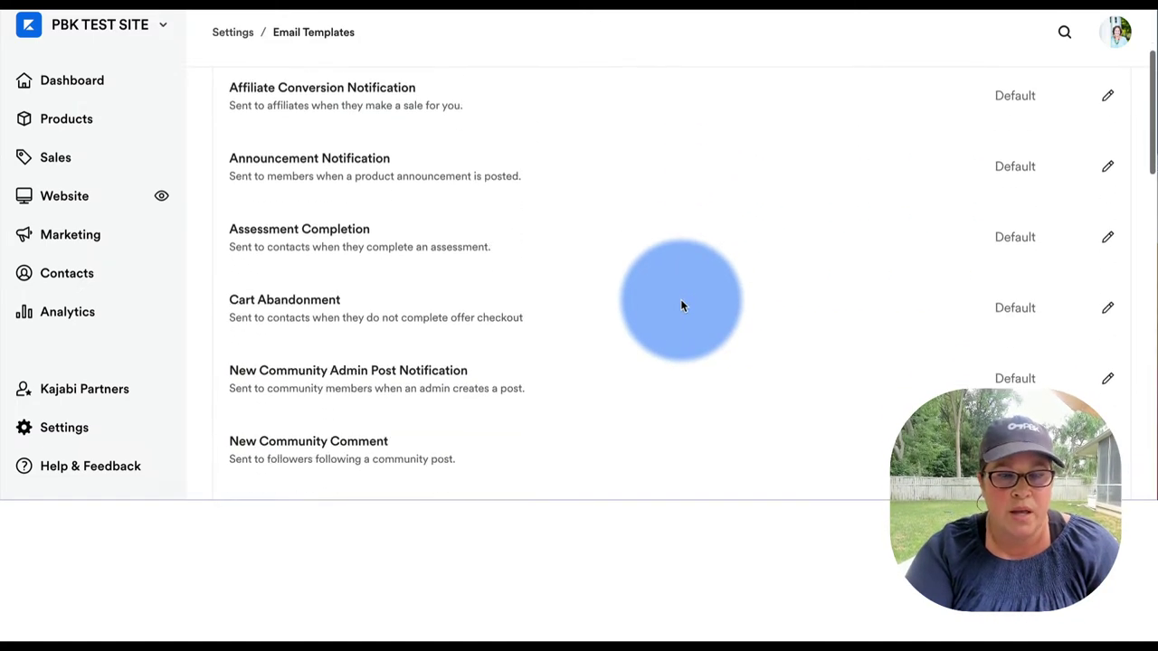
{"action": "scroll", "coordinate": [681, 305], "scroll_direction": "down", "scroll_amount": 6}
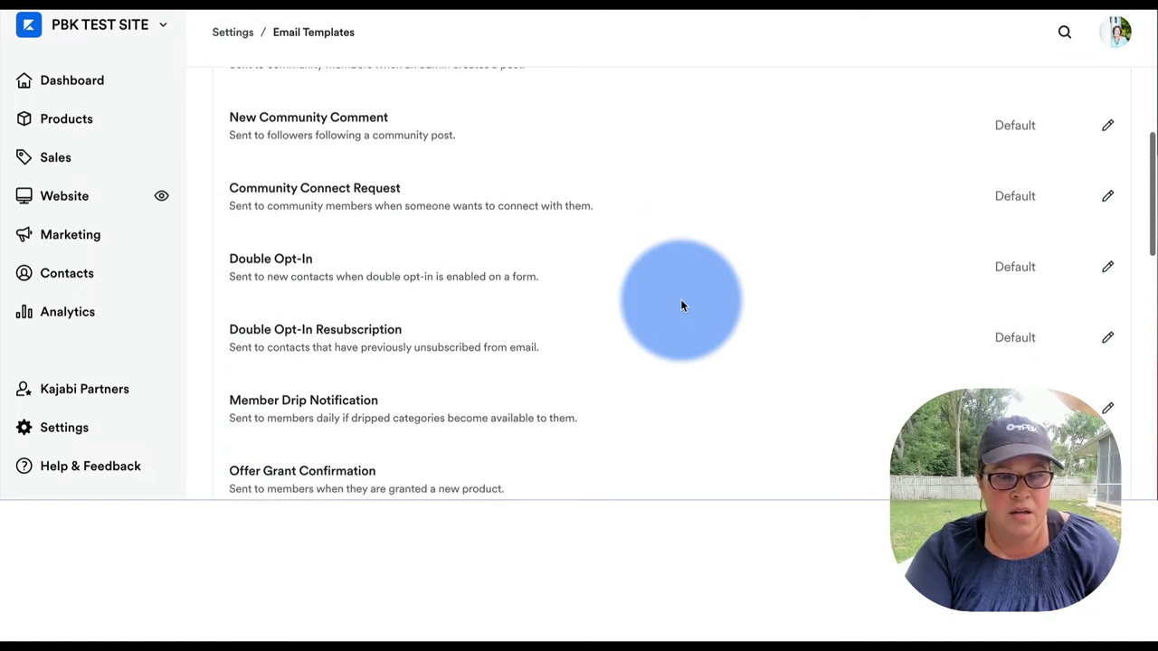
{"action": "scroll", "coordinate": [681, 305], "scroll_direction": "down", "scroll_amount": 5}
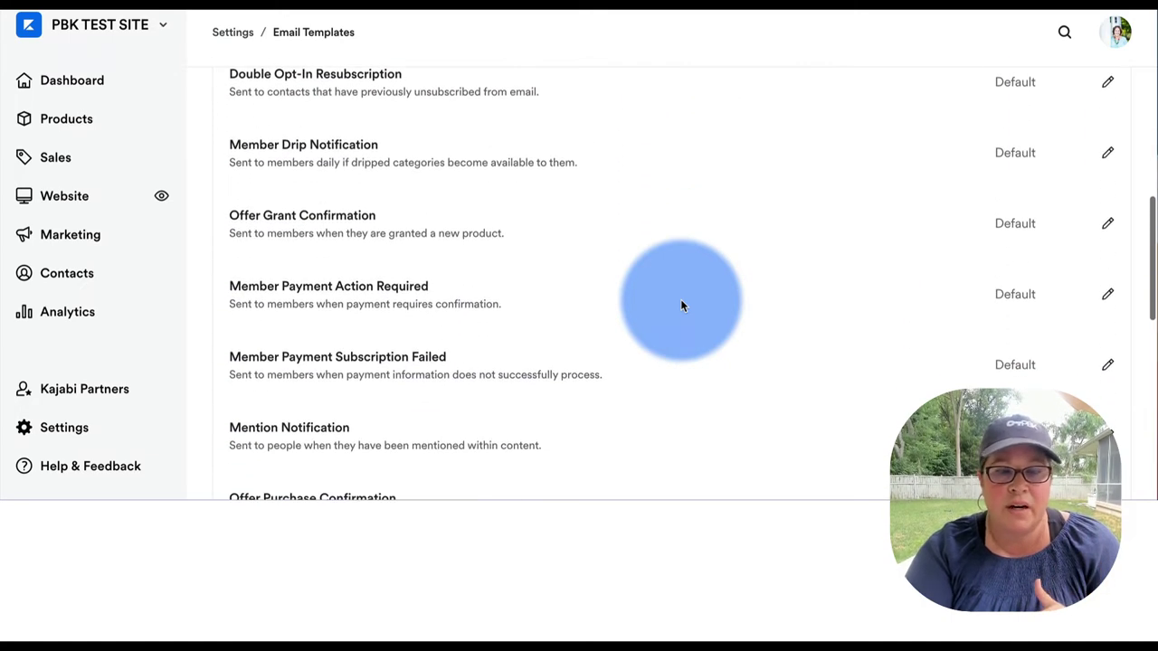
{"action": "scroll", "coordinate": [681, 306], "scroll_direction": "down", "scroll_amount": 6}
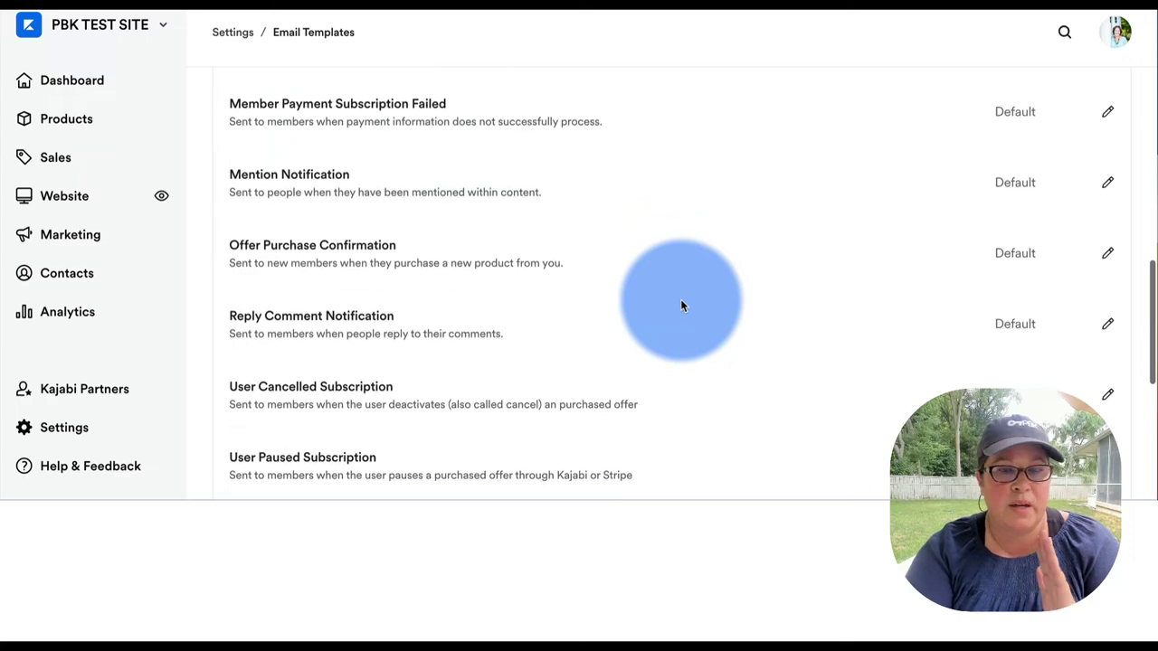
{"action": "scroll", "coordinate": [681, 305], "scroll_direction": "down", "scroll_amount": 4}
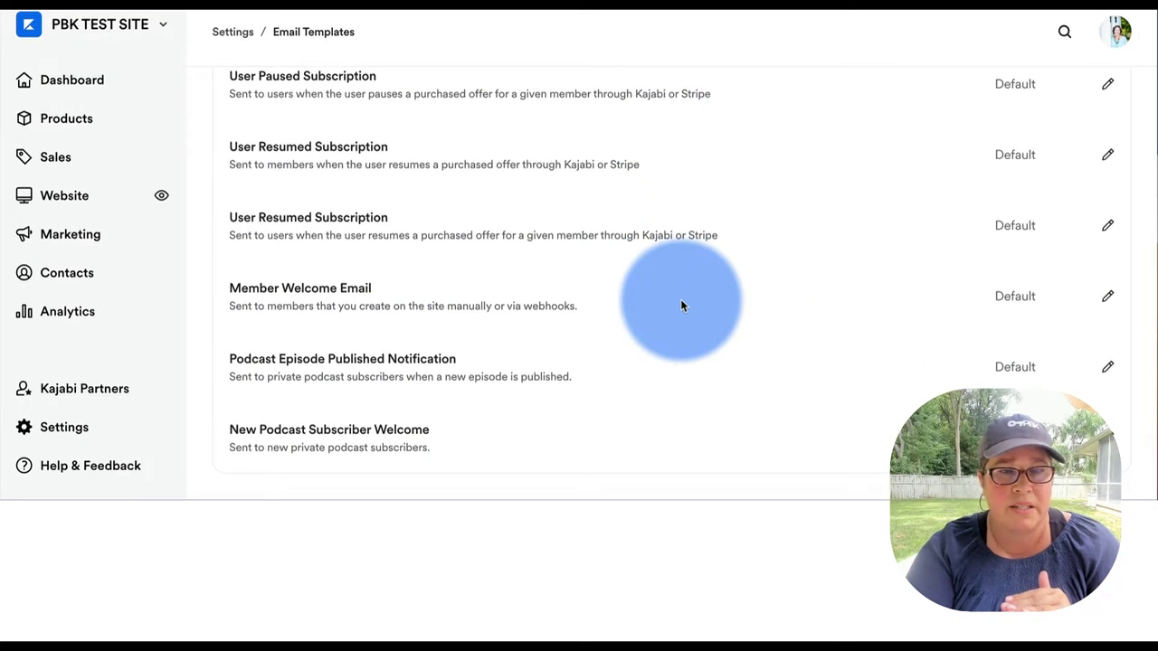
{"action": "scroll", "coordinate": [681, 305], "scroll_direction": "up", "scroll_amount": 5}
{"action": "scroll", "coordinate": [681, 306], "scroll_direction": "up", "scroll_amount": 4}
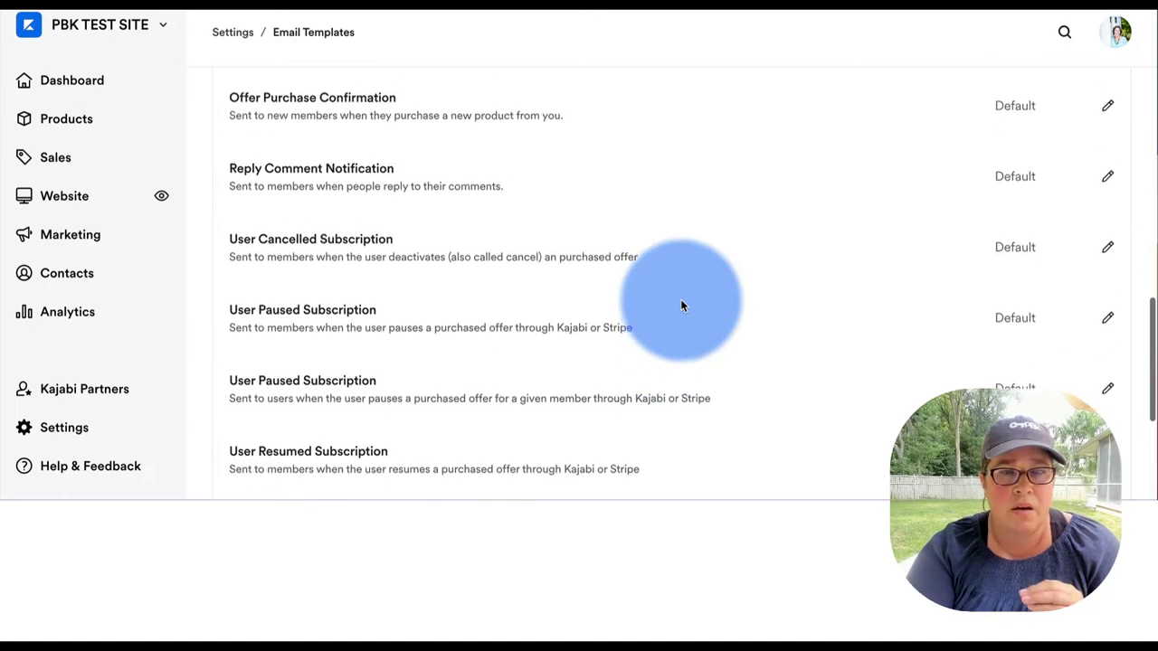
{"action": "scroll", "coordinate": [681, 306], "scroll_direction": "up", "scroll_amount": 3}
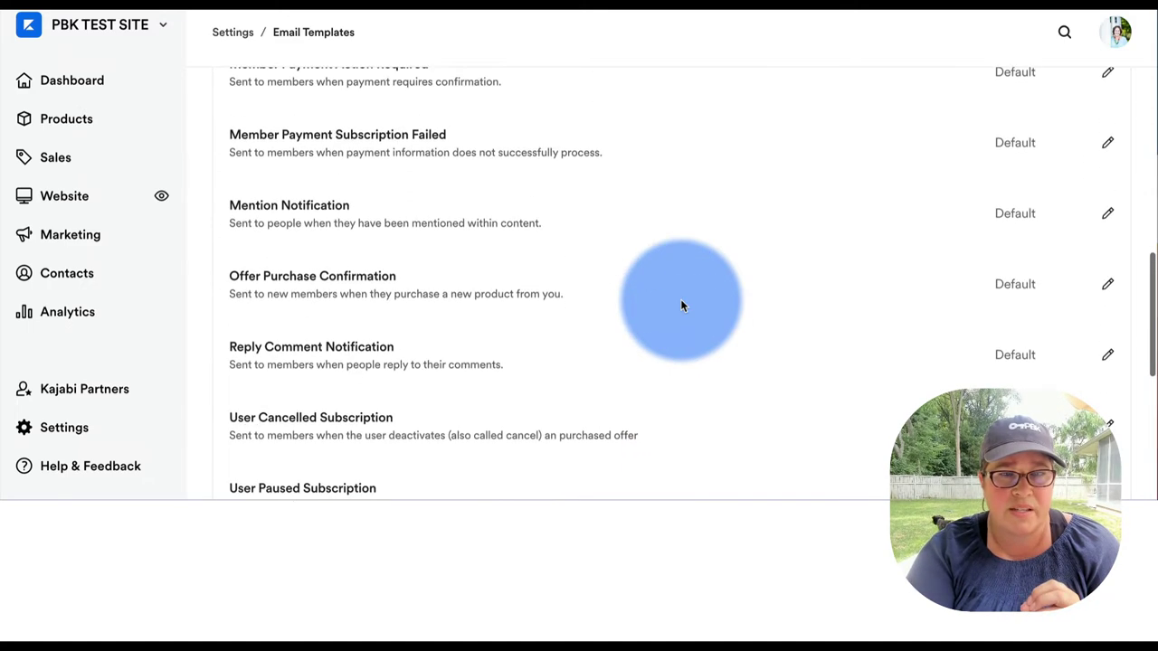
{"action": "scroll", "coordinate": [681, 306], "scroll_direction": "up", "scroll_amount": 3}
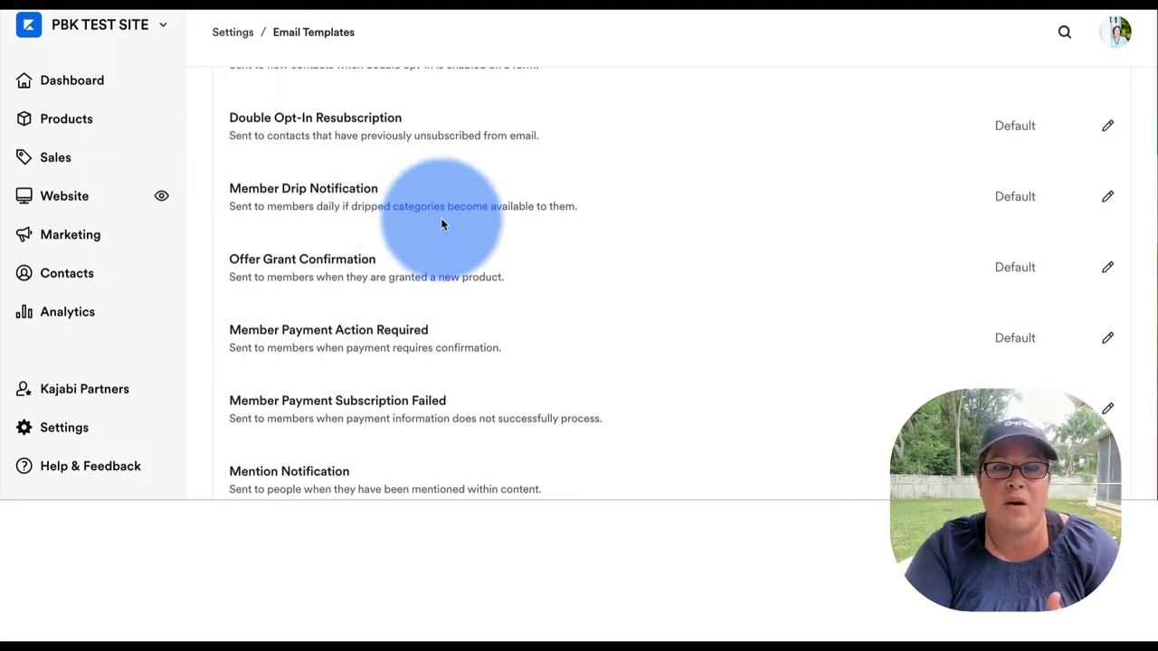
{"action": "scroll", "coordinate": [441, 217], "scroll_direction": "up", "scroll_amount": 5}
{"action": "scroll", "coordinate": [441, 223], "scroll_direction": "up", "scroll_amount": 3}
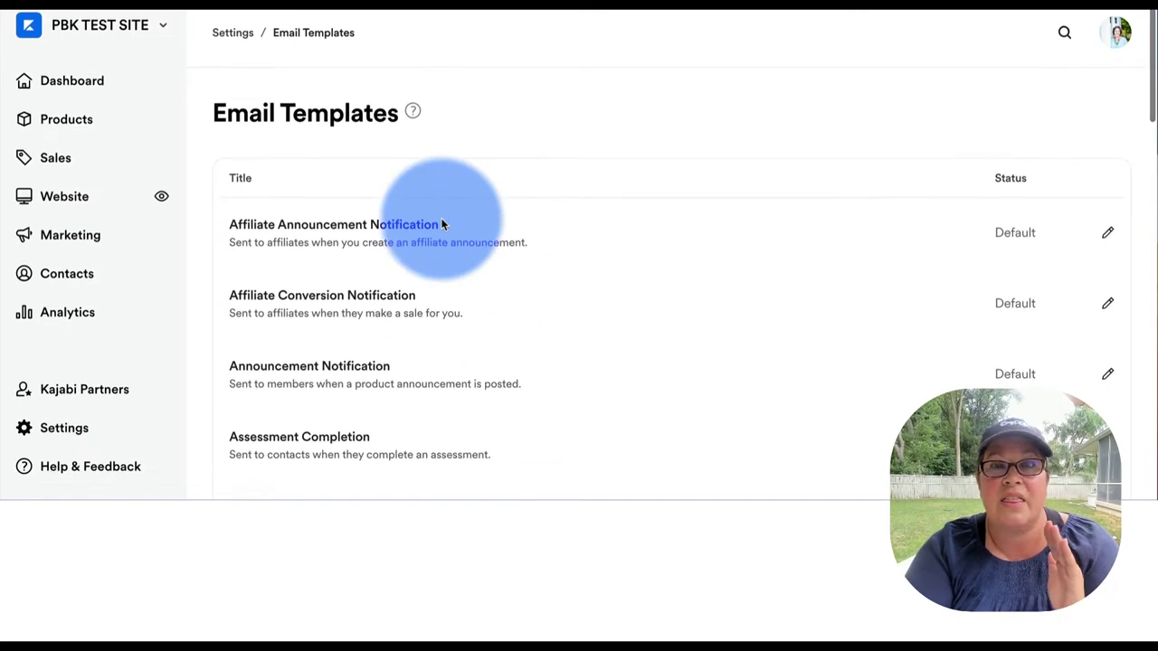
Step: Return to the site settings and open the Third Party Integrations page
{"action": "left_click", "coordinate": [84, 431]}
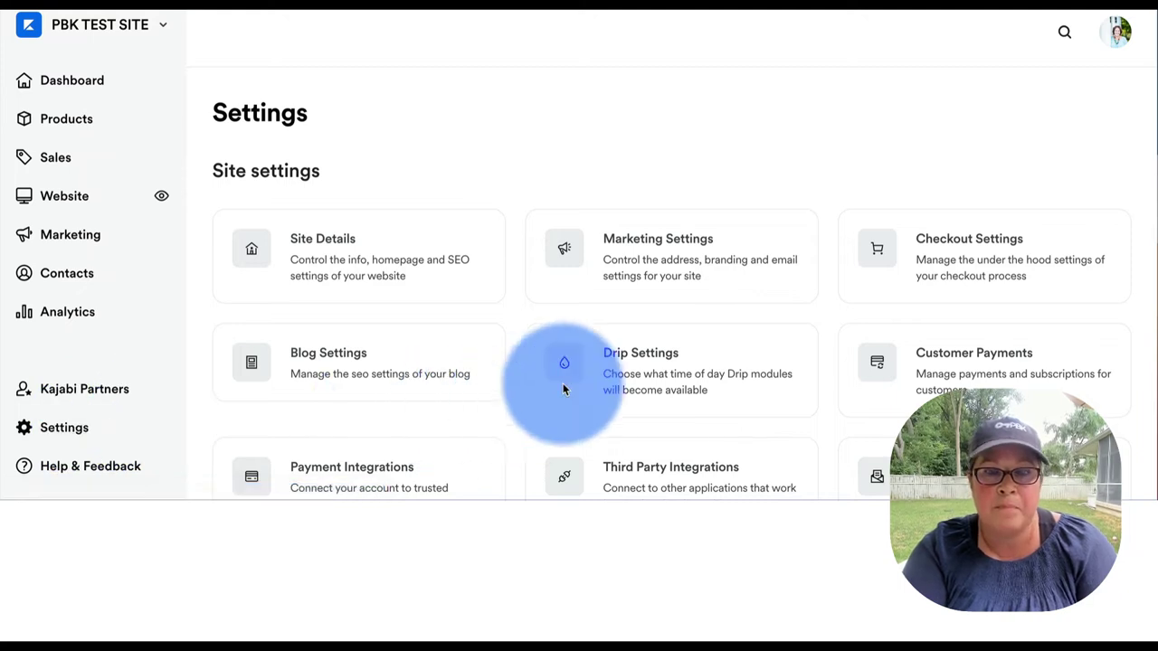
{"action": "left_click", "coordinate": [644, 368]}
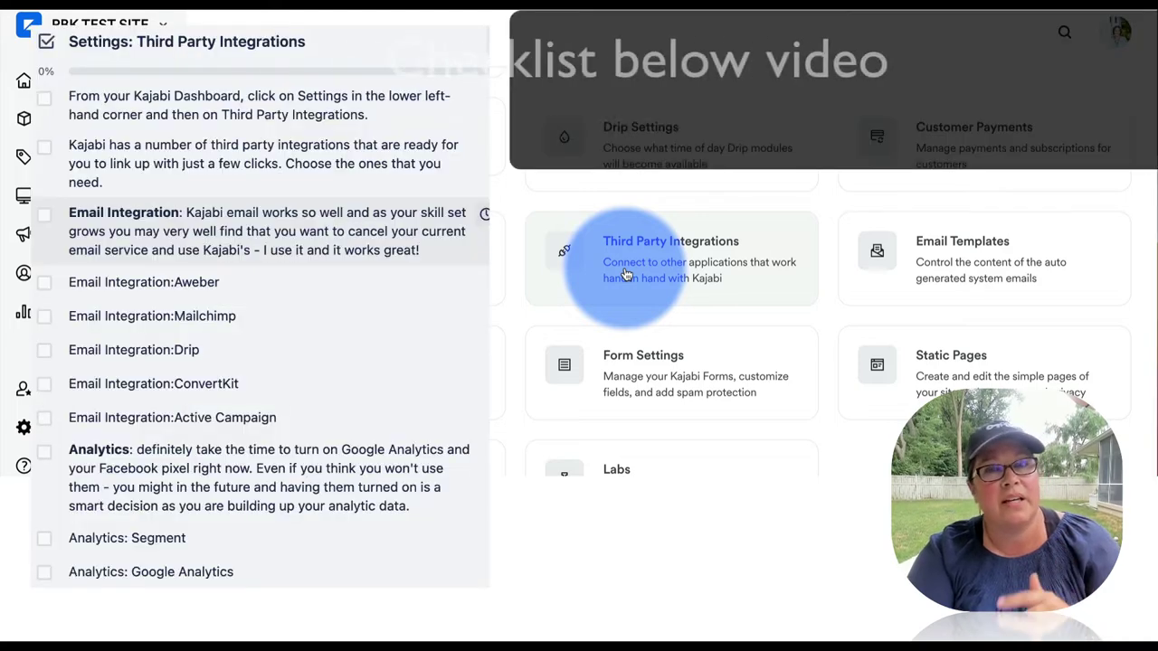
{"action": "left_click", "coordinate": [633, 264]}
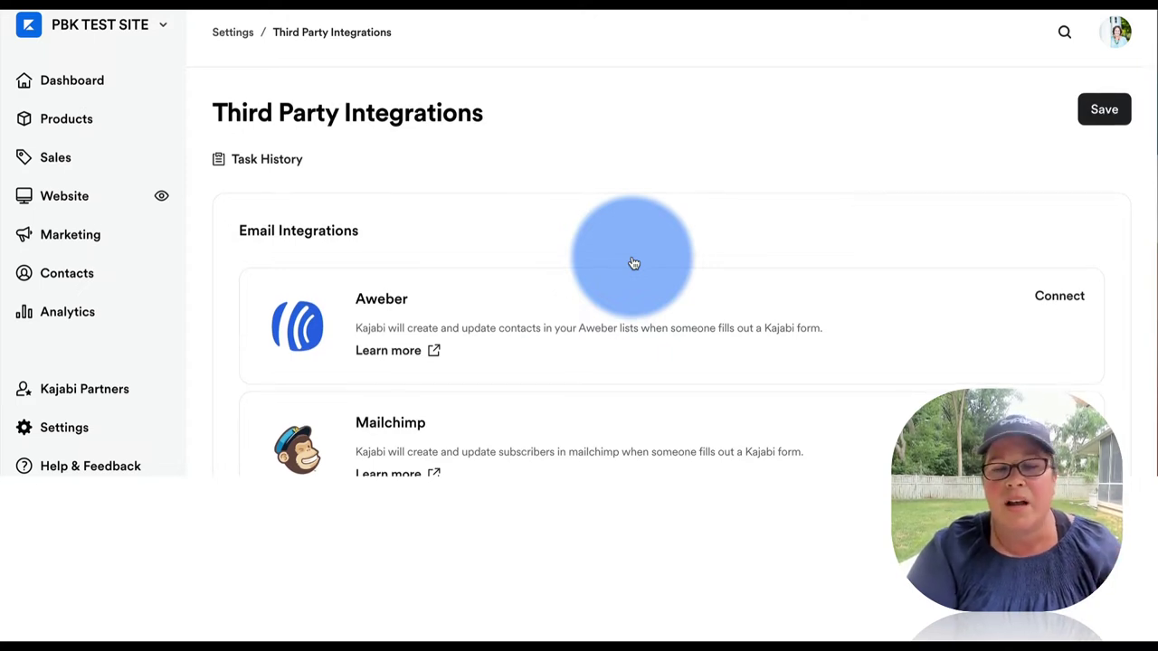
Step: Examine the available email integrations and the analytics integrations for Segment, Google Analytics and Facebook Pixel
{"action": "scroll", "coordinate": [633, 263], "scroll_direction": "down", "scroll_amount": 1}
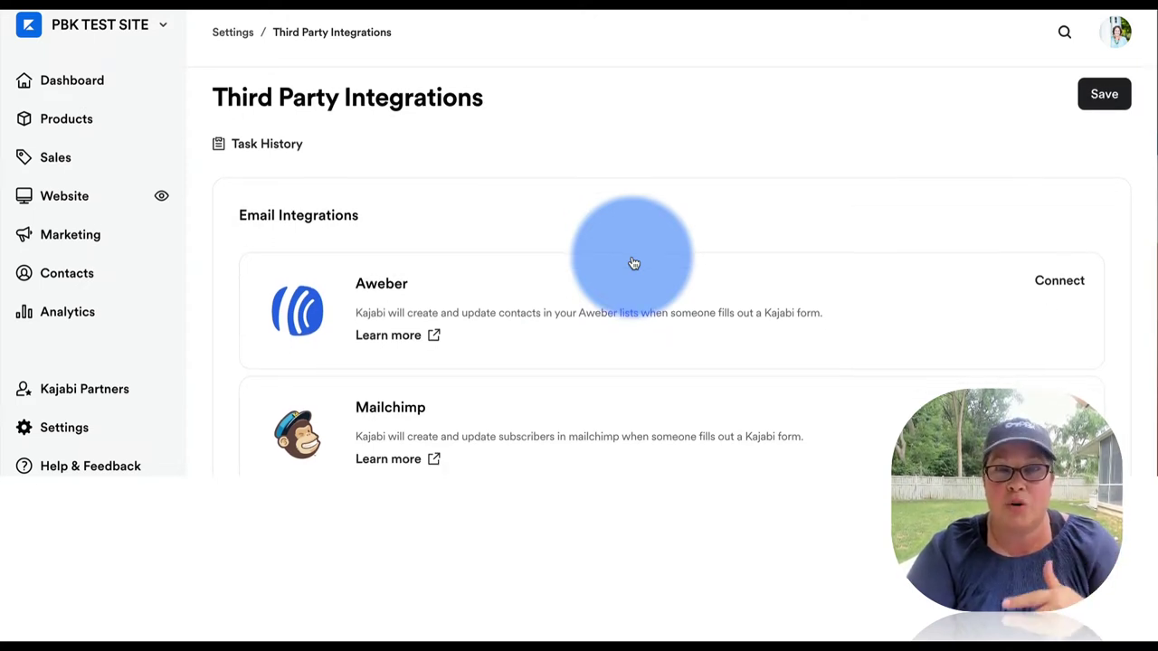
{"action": "scroll", "coordinate": [633, 264], "scroll_direction": "down", "scroll_amount": 5}
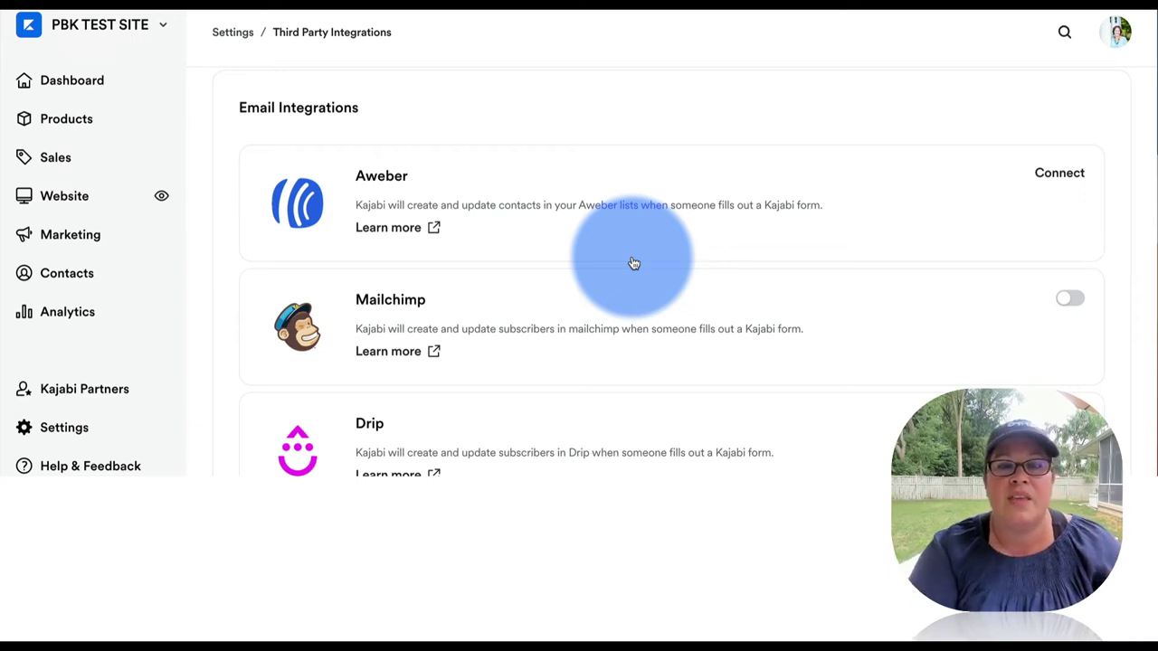
{"action": "scroll", "coordinate": [633, 263], "scroll_direction": "down", "scroll_amount": 1}
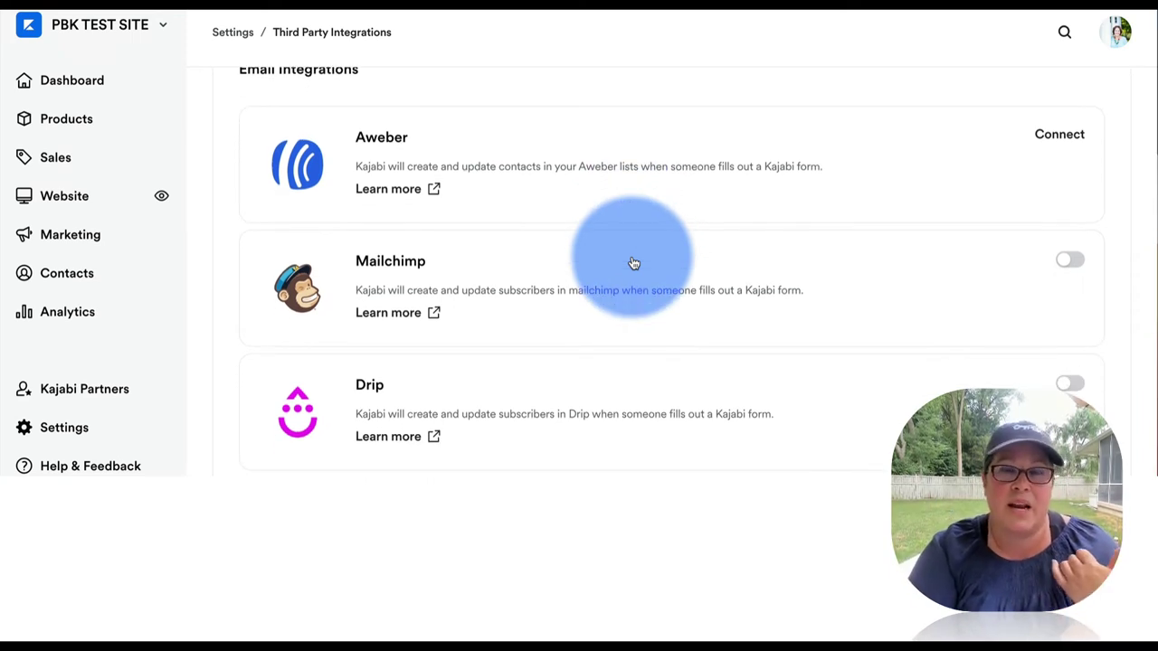
{"action": "scroll", "coordinate": [633, 263], "scroll_direction": "down", "scroll_amount": 5}
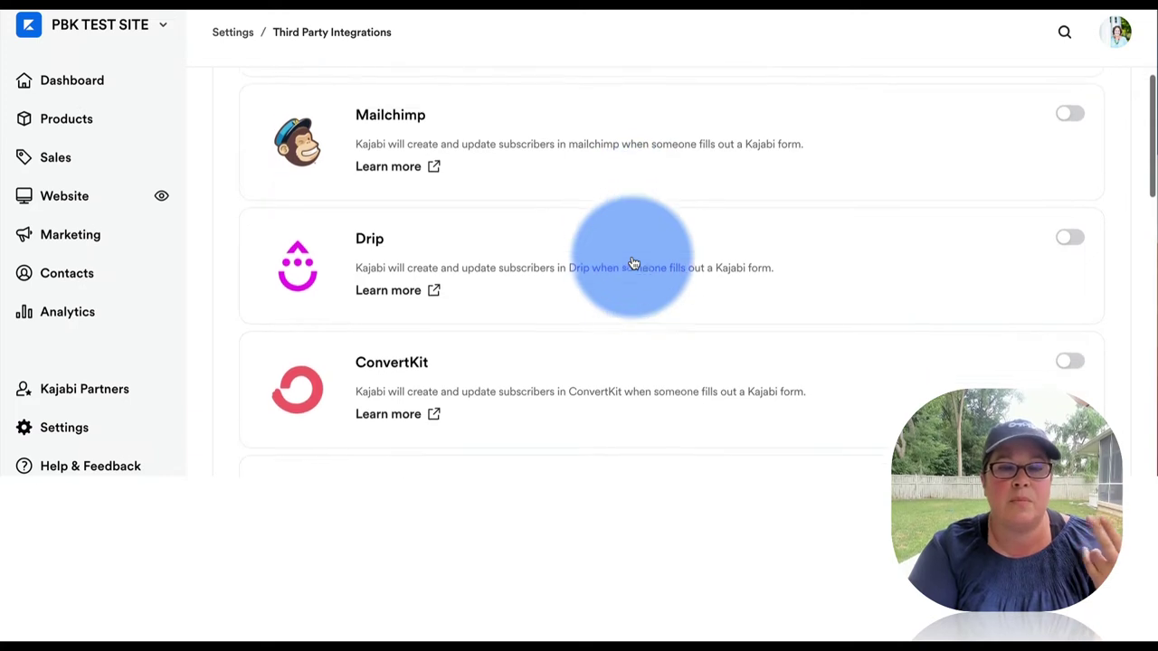
{"action": "scroll", "coordinate": [633, 263], "scroll_direction": "down", "scroll_amount": 5}
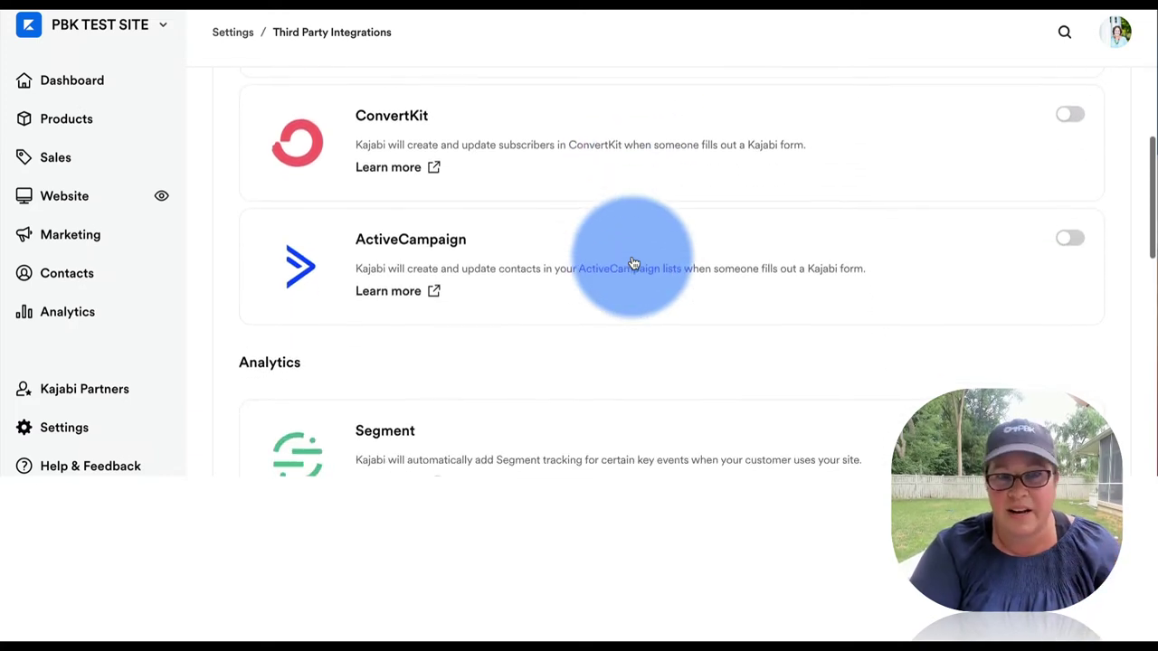
{"action": "scroll", "coordinate": [633, 263], "scroll_direction": "down", "scroll_amount": 7}
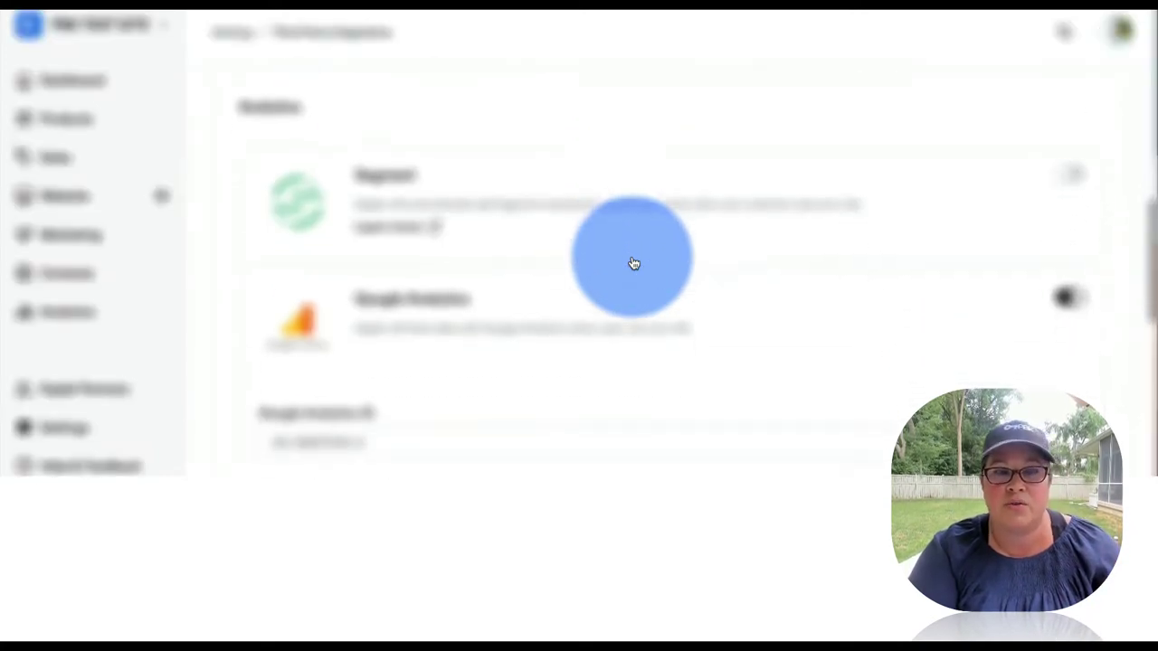
{"action": "scroll", "coordinate": [633, 263], "scroll_direction": "down", "scroll_amount": 1}
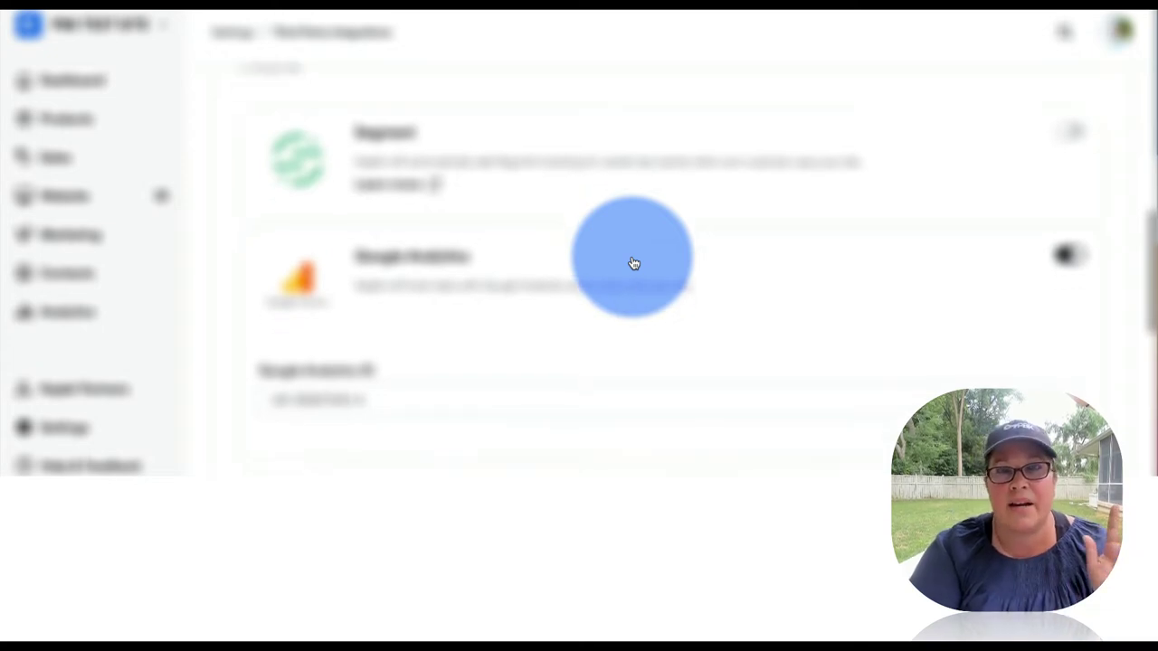
{"action": "scroll", "coordinate": [633, 263], "scroll_direction": "down", "scroll_amount": 2}
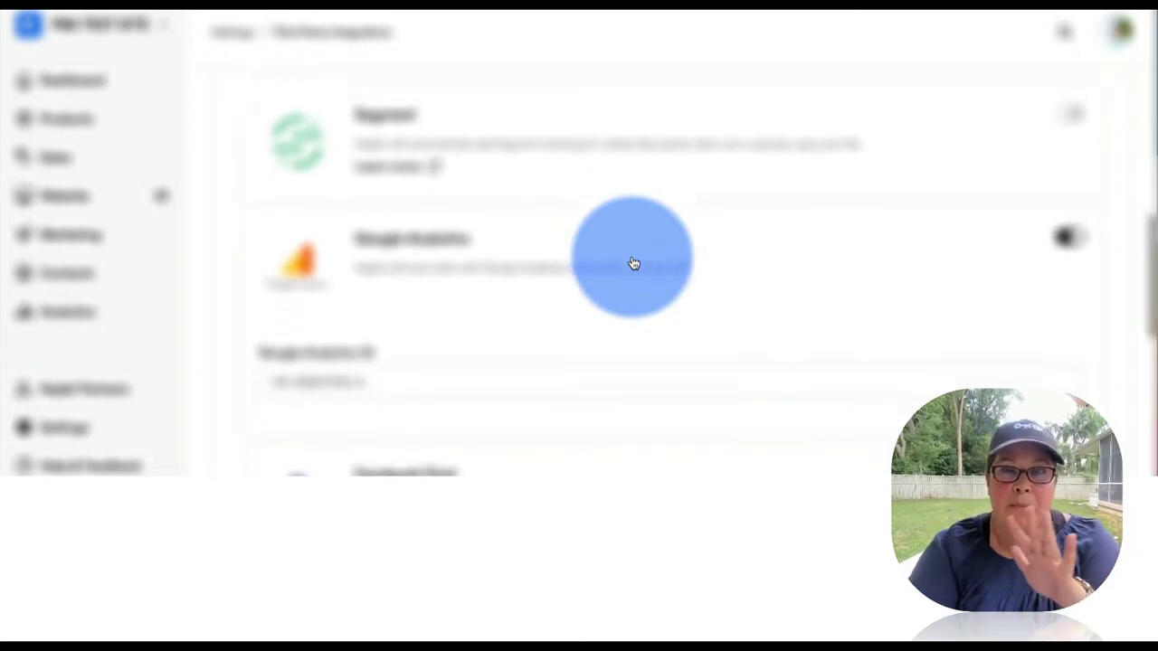
{"action": "scroll", "coordinate": [633, 263], "scroll_direction": "down", "scroll_amount": 3}
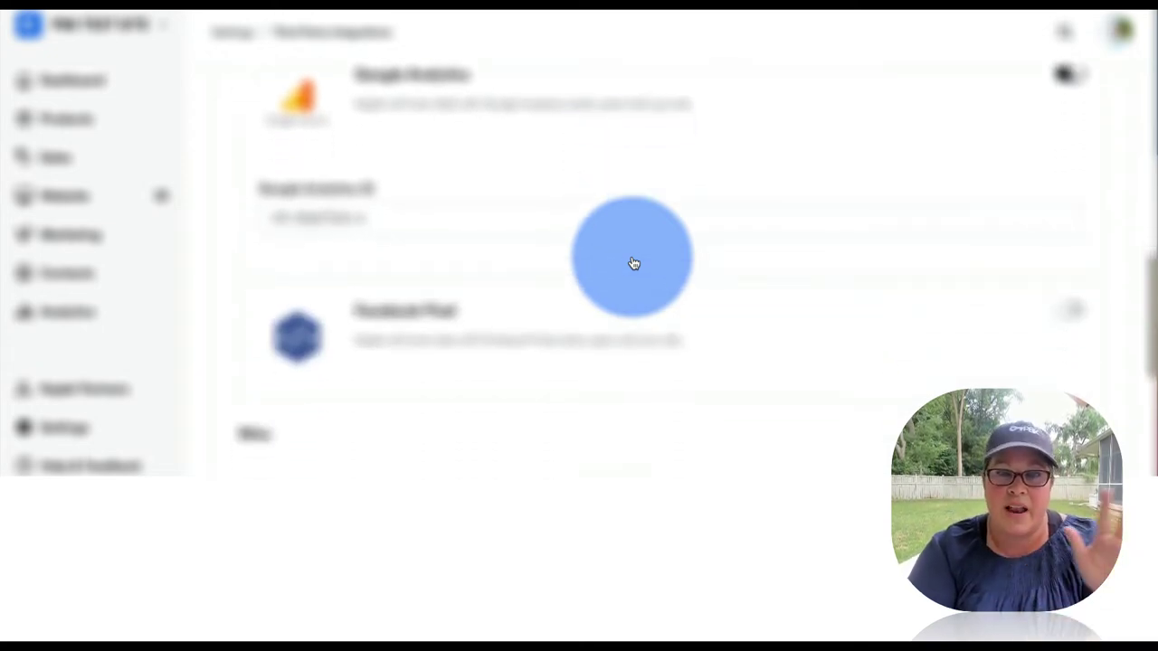
{"action": "scroll", "coordinate": [633, 263], "scroll_direction": "down", "scroll_amount": 2}
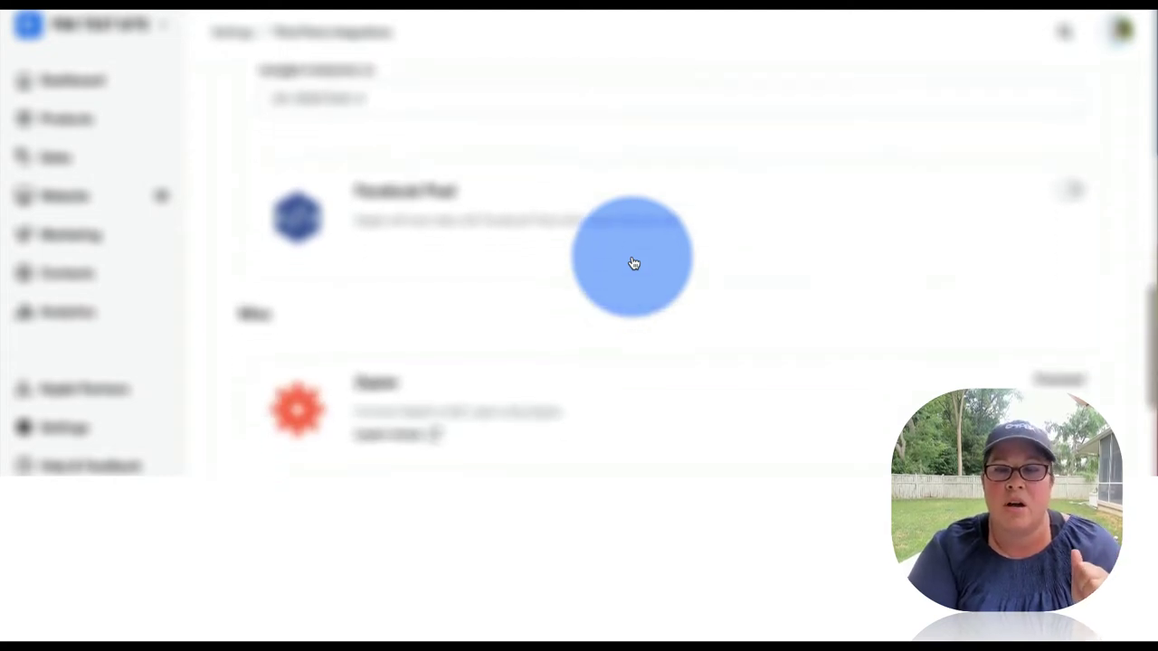
Step: Examine the Zapier and ClickFunnels integrations in the Misc section, and return to the email integrations
{"action": "scroll", "coordinate": [633, 263], "scroll_direction": "down", "scroll_amount": 2}
{"action": "scroll", "coordinate": [633, 263], "scroll_direction": "down", "scroll_amount": 1}
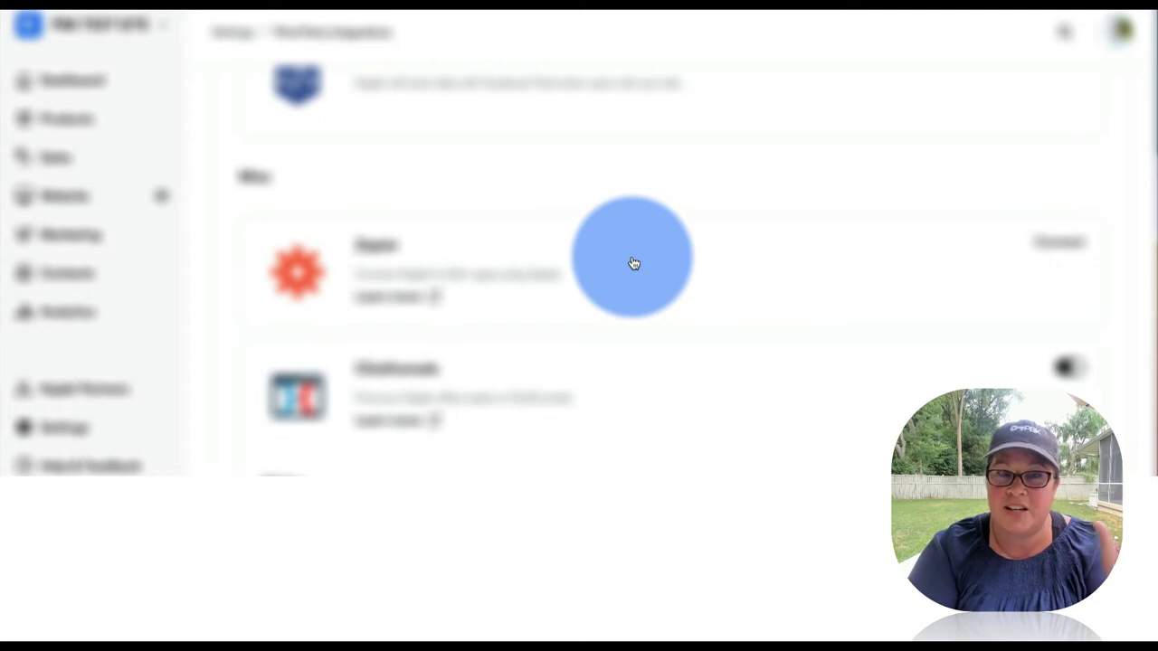
{"action": "scroll", "coordinate": [633, 264], "scroll_direction": "down", "scroll_amount": 1}
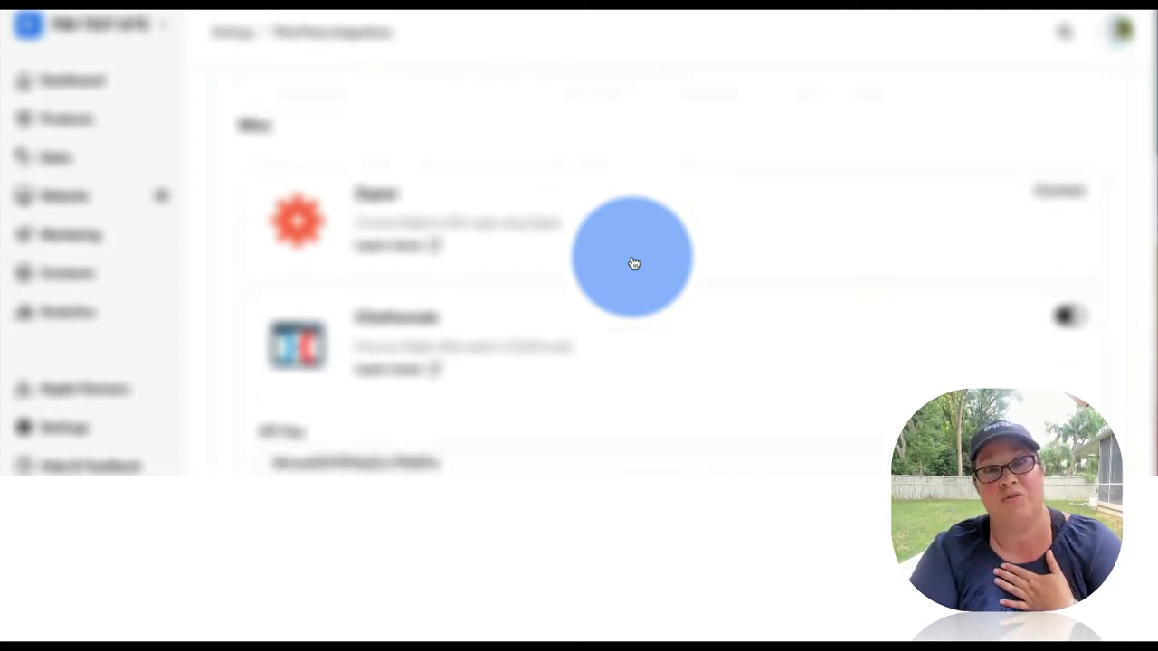
{"action": "scroll", "coordinate": [633, 264], "scroll_direction": "down", "scroll_amount": 1}
{"action": "scroll", "coordinate": [633, 263], "scroll_direction": "down", "scroll_amount": 1}
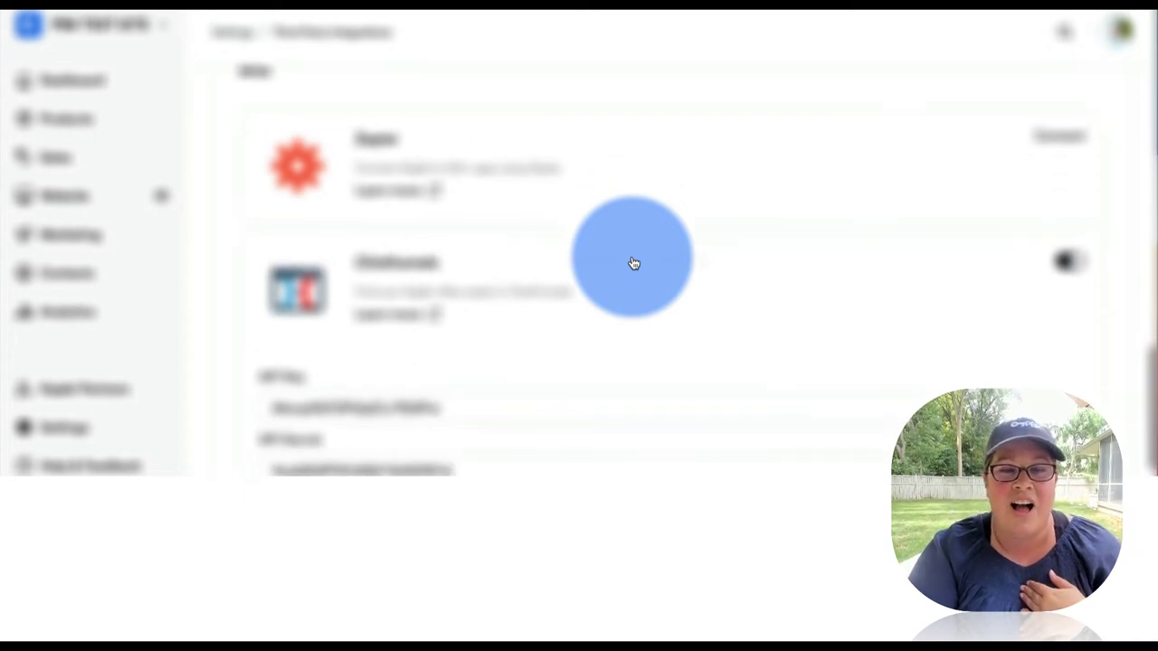
{"action": "scroll", "coordinate": [633, 263], "scroll_direction": "down", "scroll_amount": 2}
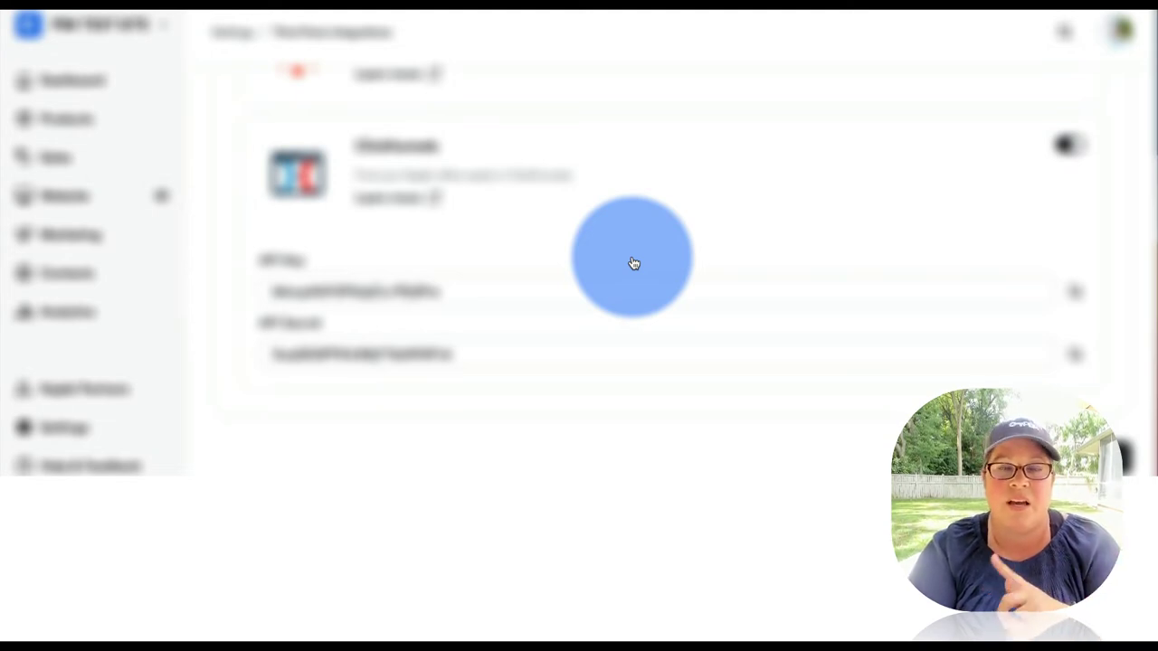
{"action": "scroll", "coordinate": [633, 263], "scroll_direction": "up", "scroll_amount": 3}
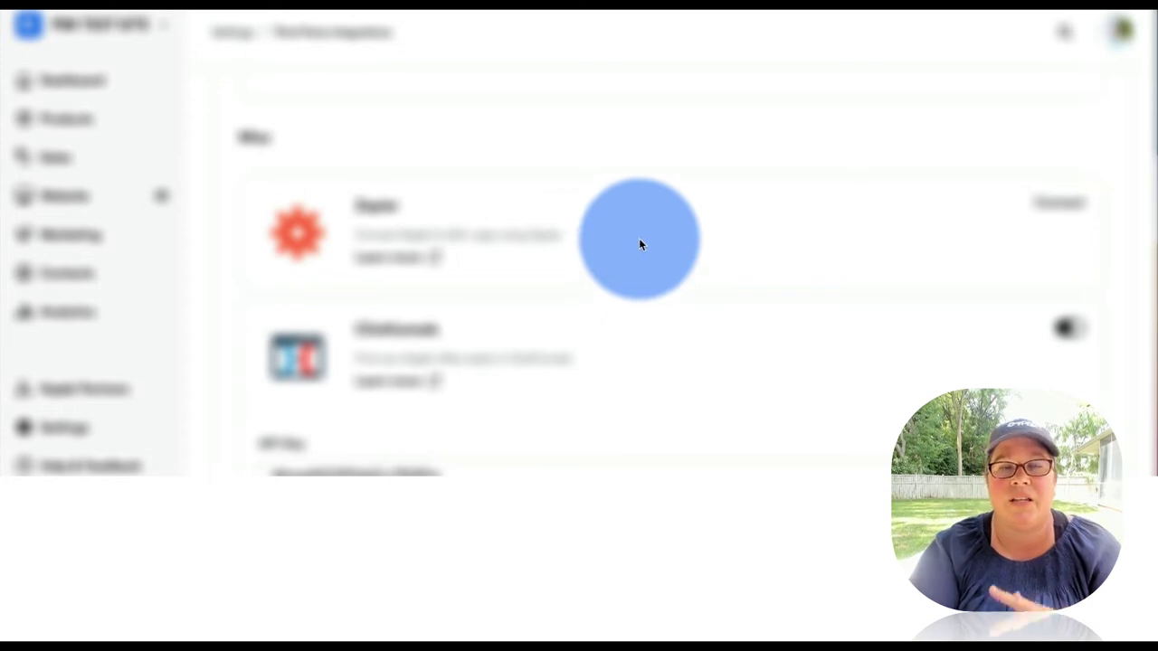
{"action": "scroll", "coordinate": [638, 243], "scroll_direction": "up", "scroll_amount": 8}
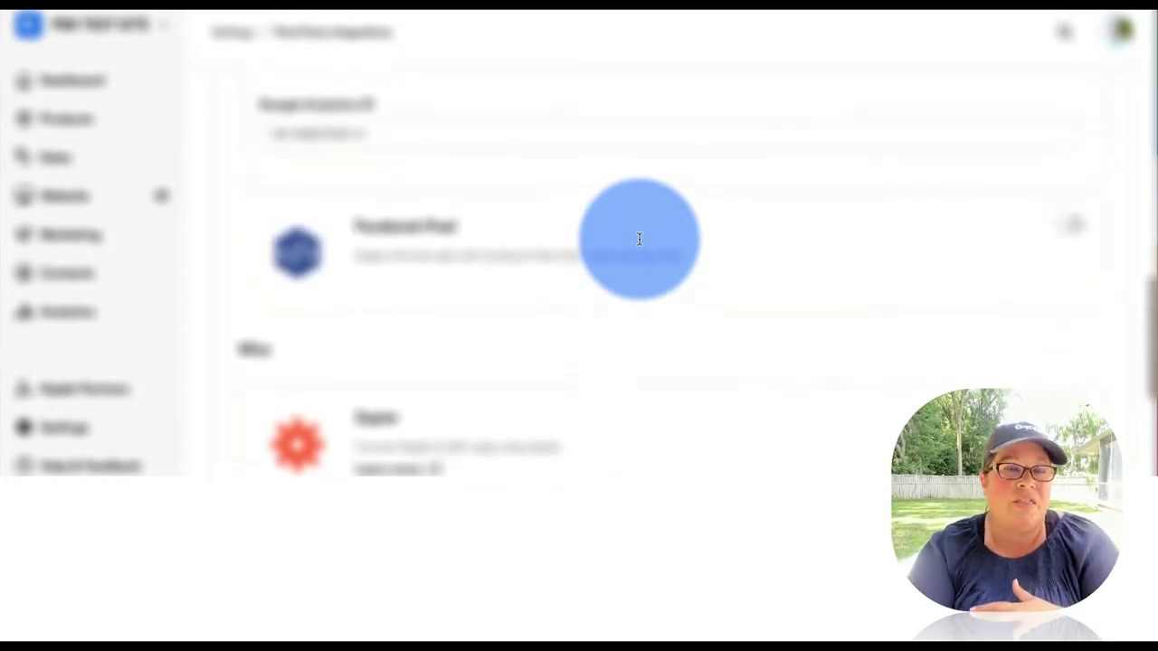
{"action": "scroll", "coordinate": [639, 238], "scroll_direction": "up", "scroll_amount": 10}
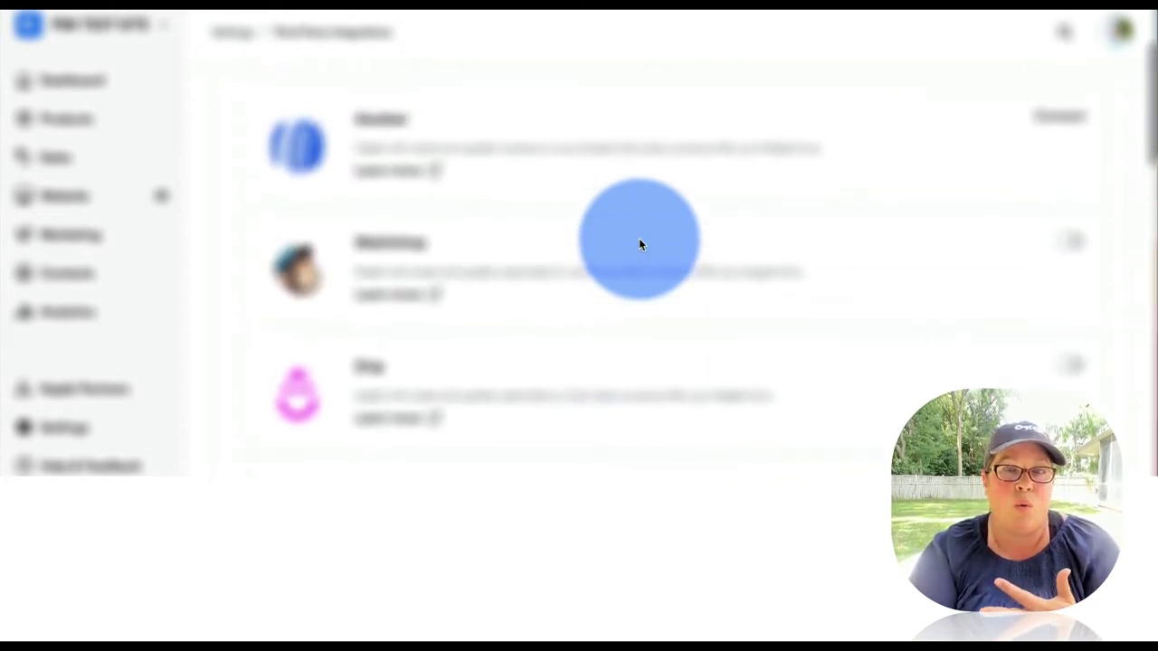
{"action": "scroll", "coordinate": [710, 245], "scroll_direction": "up", "scroll_amount": 4}
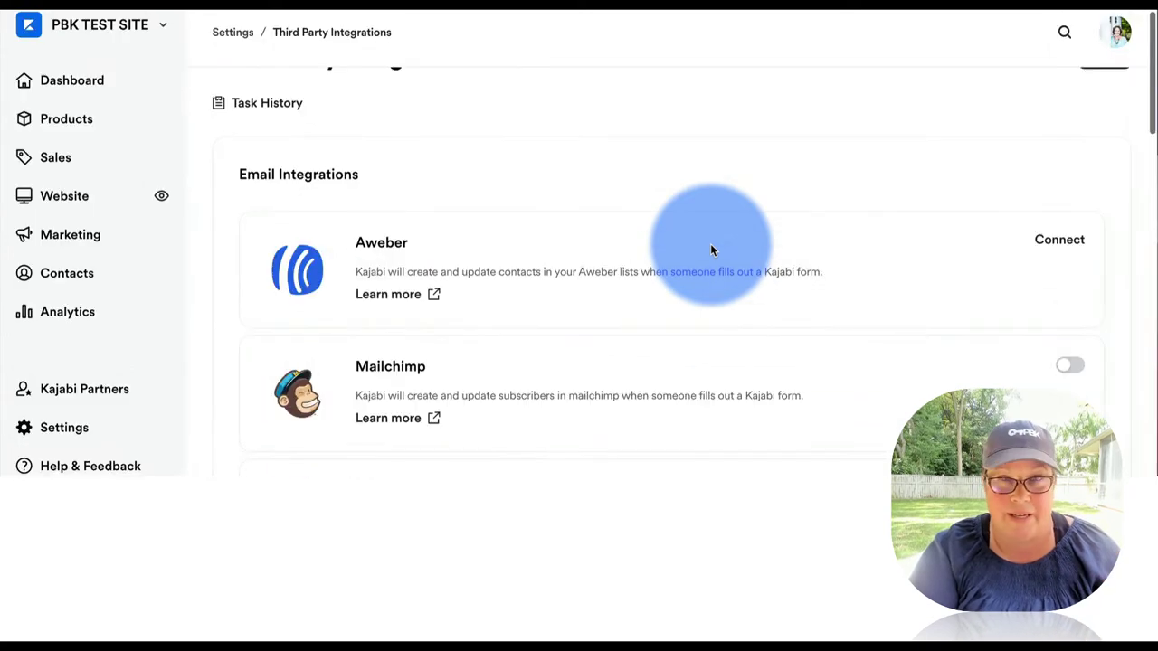
{"action": "scroll", "coordinate": [710, 250], "scroll_direction": "up", "scroll_amount": 1}
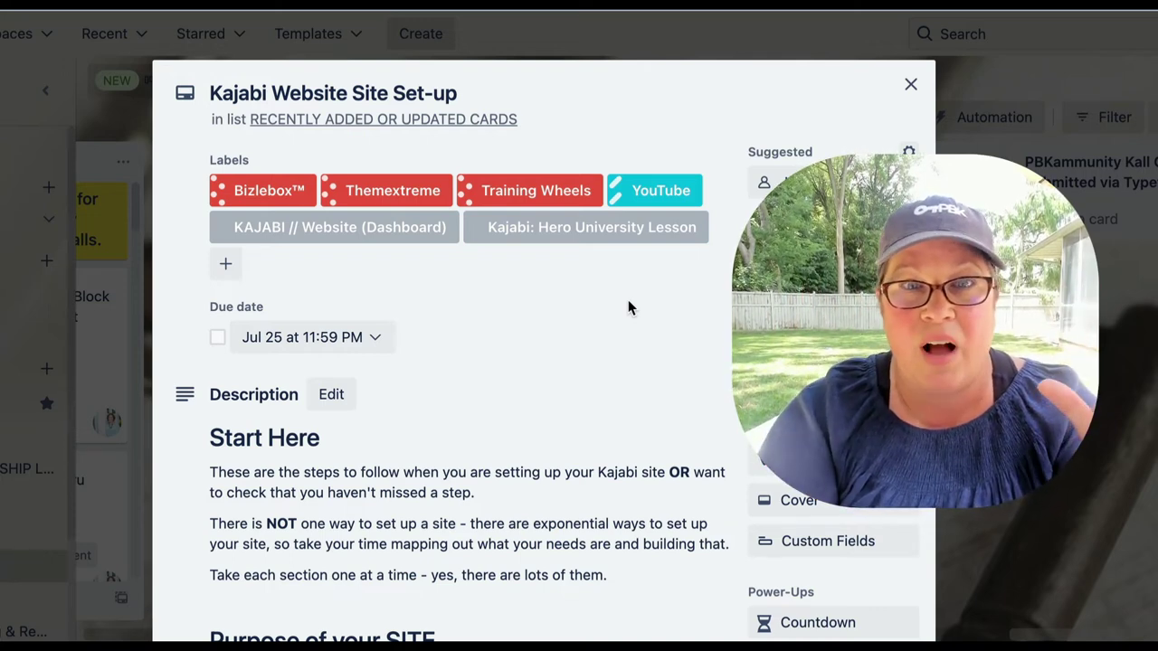
Step: Review the Kajabi Website Site Set-up card in Trello, from its description to the Site Details settings checklist
{"action": "scroll", "coordinate": [629, 304], "scroll_direction": "down", "scroll_amount": 2}
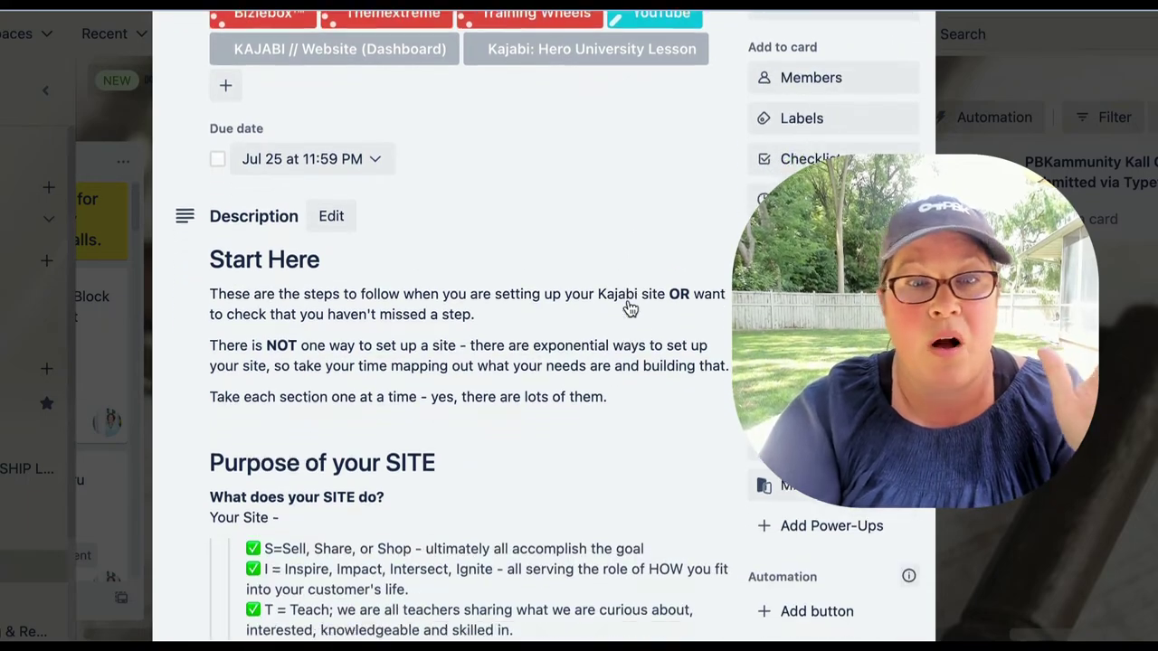
{"action": "scroll", "coordinate": [630, 309], "scroll_direction": "down", "scroll_amount": 10}
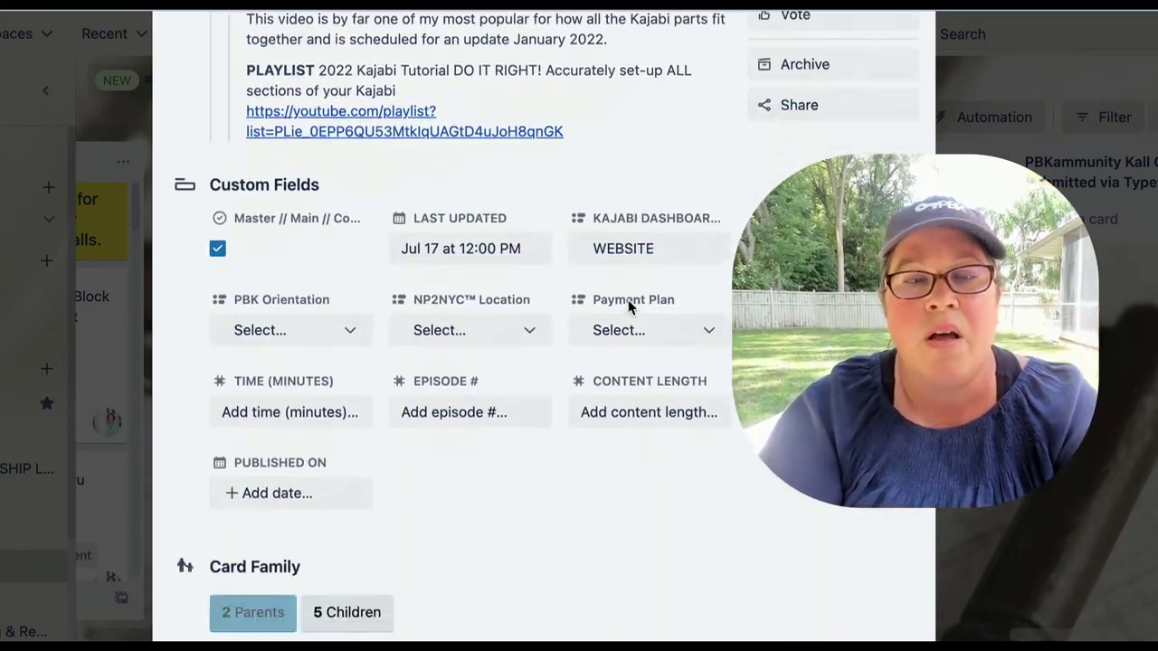
{"action": "scroll", "coordinate": [630, 308], "scroll_direction": "down", "scroll_amount": 10}
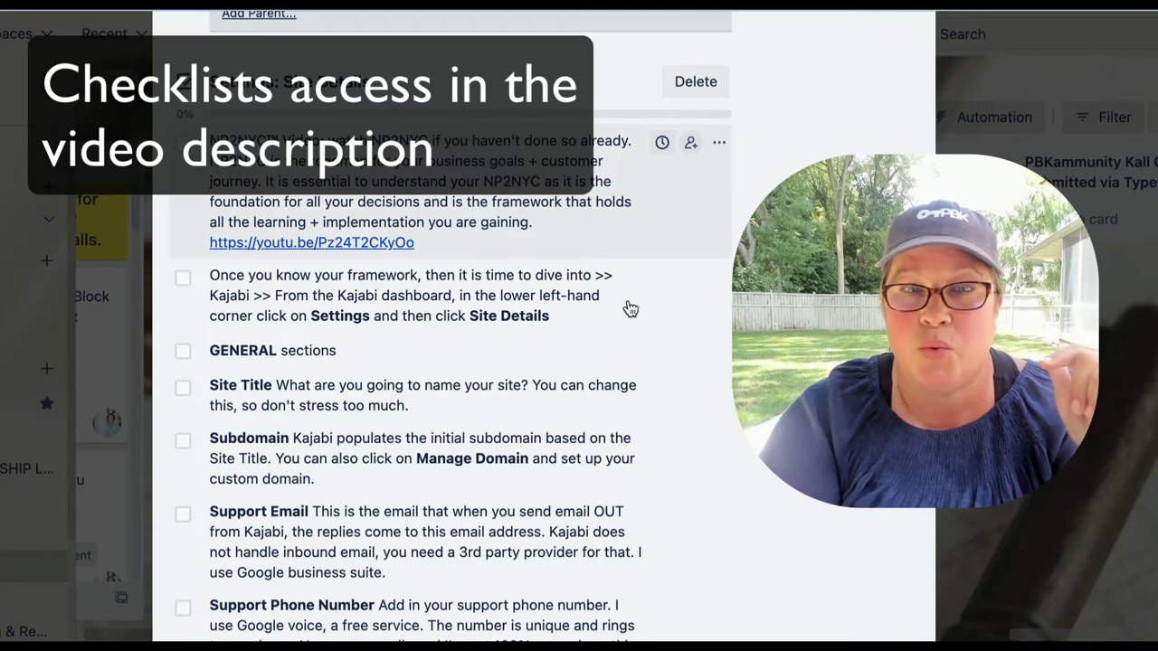
Step: Mark all five items of the Settings: Marketing Settings checklist as complete, from opening the settings to the email sequence defaults
{"action": "scroll", "coordinate": [630, 309], "scroll_direction": "down", "scroll_amount": 4}
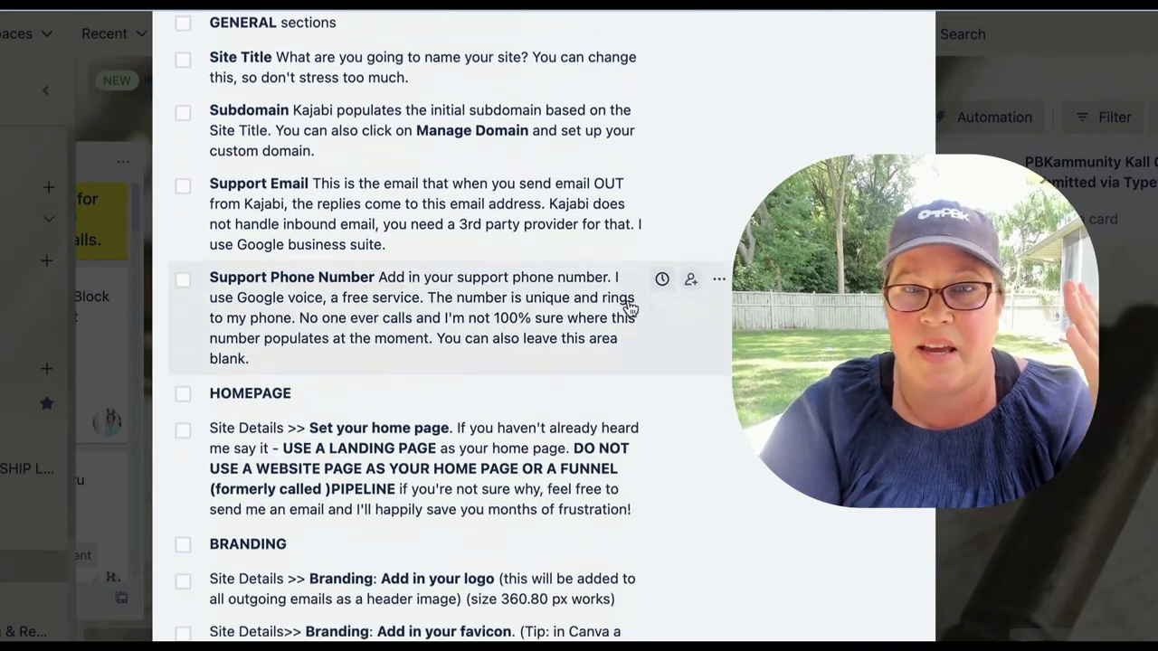
{"action": "scroll", "coordinate": [630, 308], "scroll_direction": "down", "scroll_amount": 10}
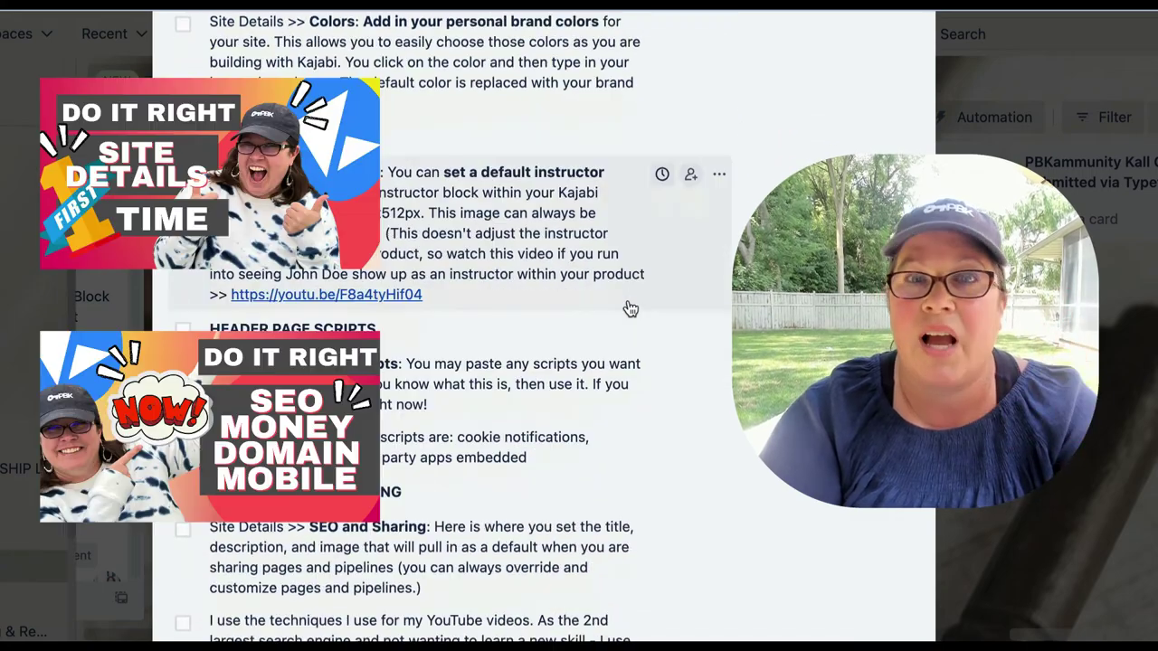
{"action": "scroll", "coordinate": [630, 308], "scroll_direction": "down", "scroll_amount": 10}
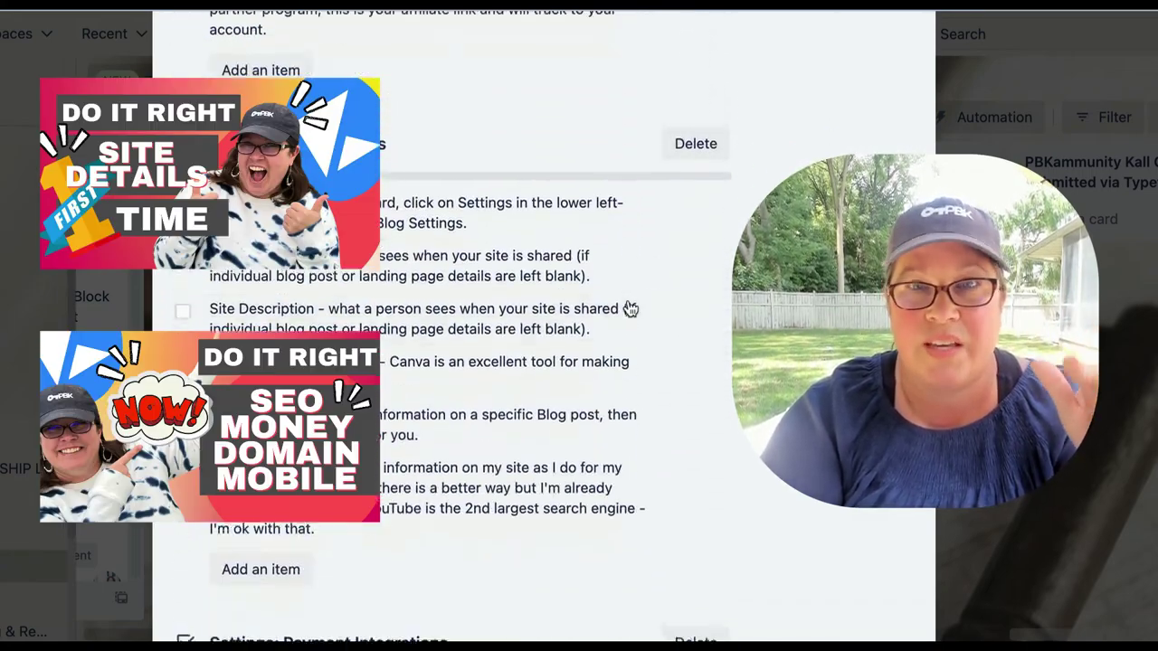
{"action": "scroll", "coordinate": [630, 308], "scroll_direction": "down", "scroll_amount": 10}
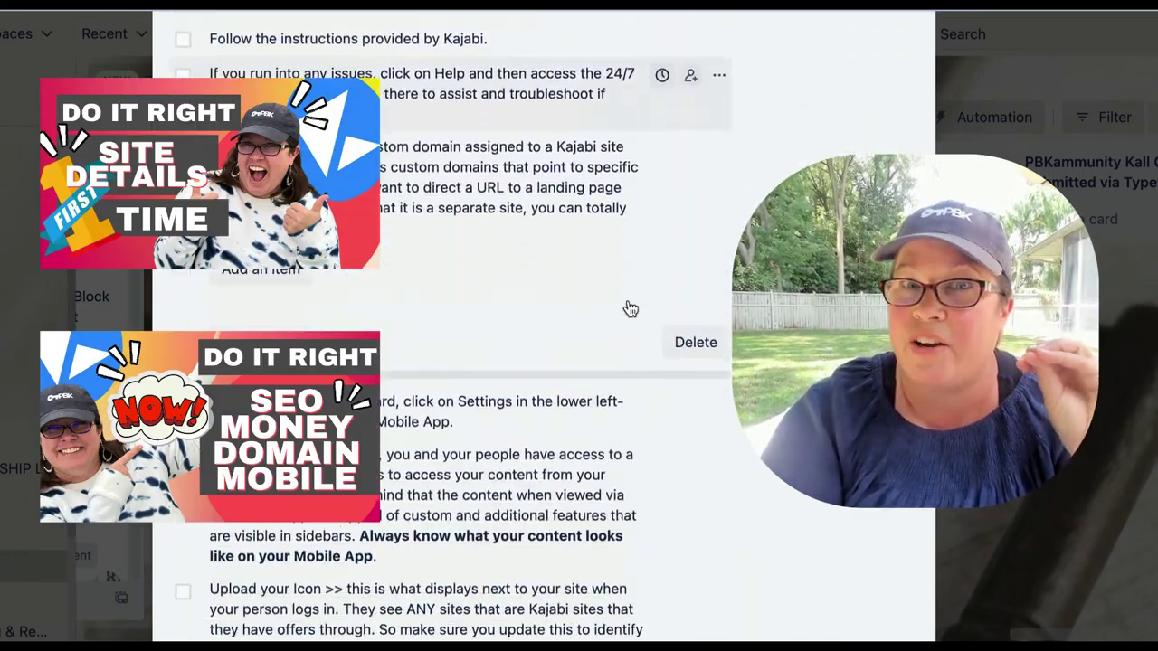
{"action": "scroll", "coordinate": [631, 308], "scroll_direction": "down", "scroll_amount": 10}
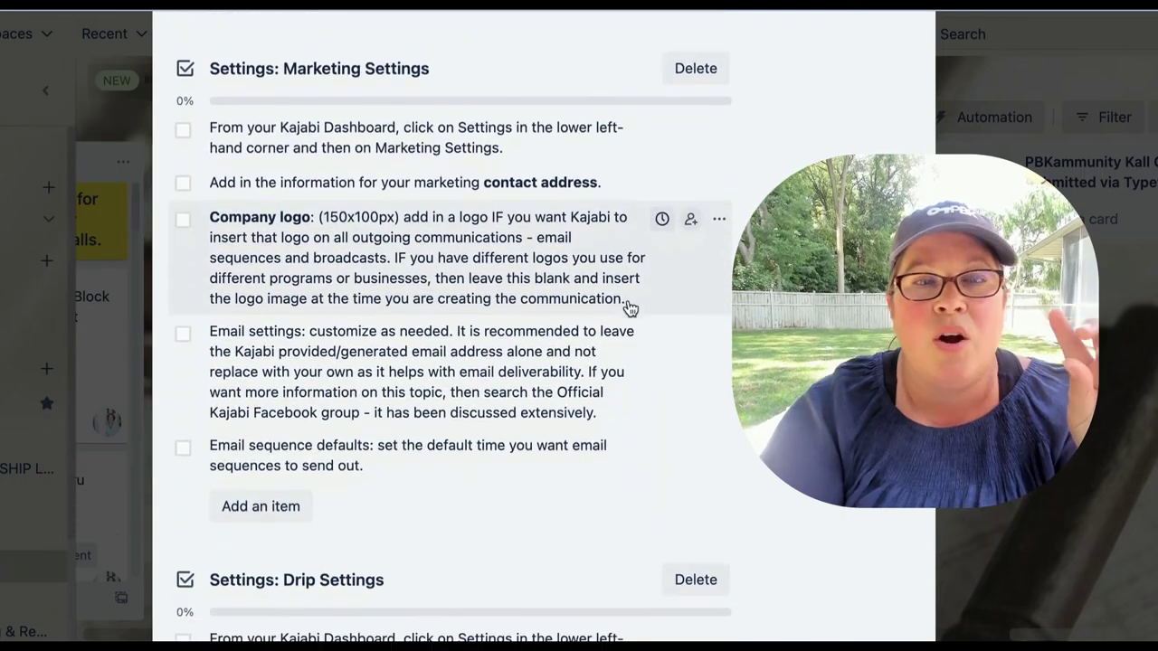
{"action": "scroll", "coordinate": [630, 308], "scroll_direction": "down", "scroll_amount": 1}
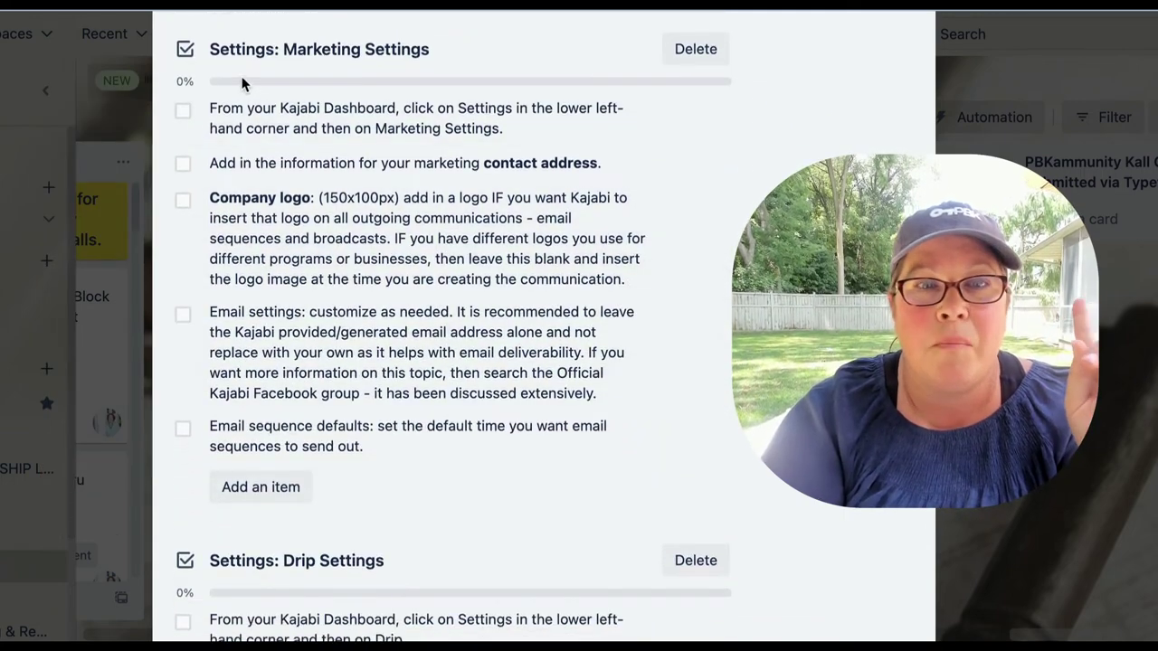
{"action": "left_click", "coordinate": [184, 113]}
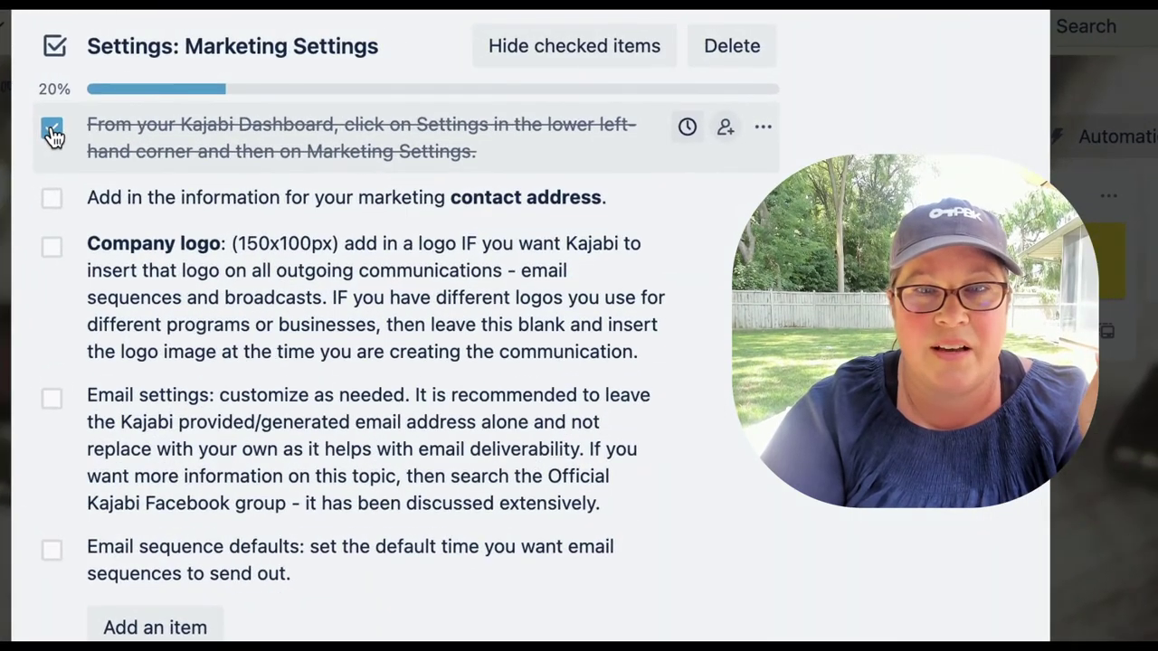
{"action": "left_click", "coordinate": [52, 200]}
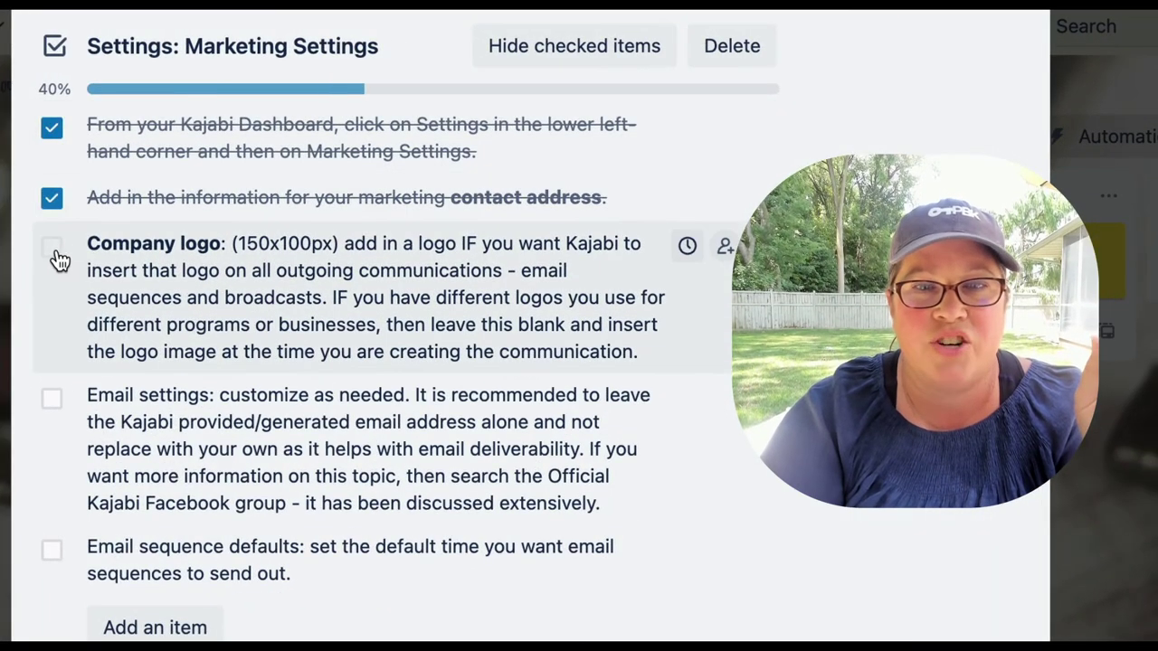
{"action": "left_click", "coordinate": [56, 253]}
{"action": "left_click", "coordinate": [54, 403]}
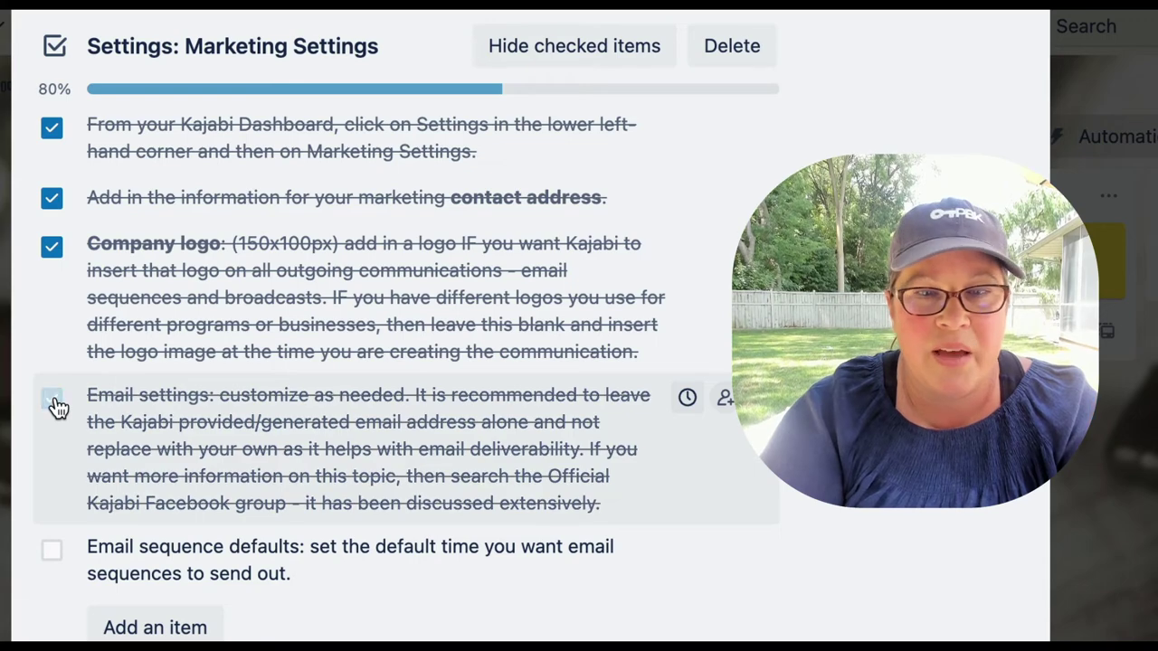
{"action": "scroll", "coordinate": [55, 407], "scroll_direction": "down", "scroll_amount": 1}
{"action": "left_click", "coordinate": [52, 503]}
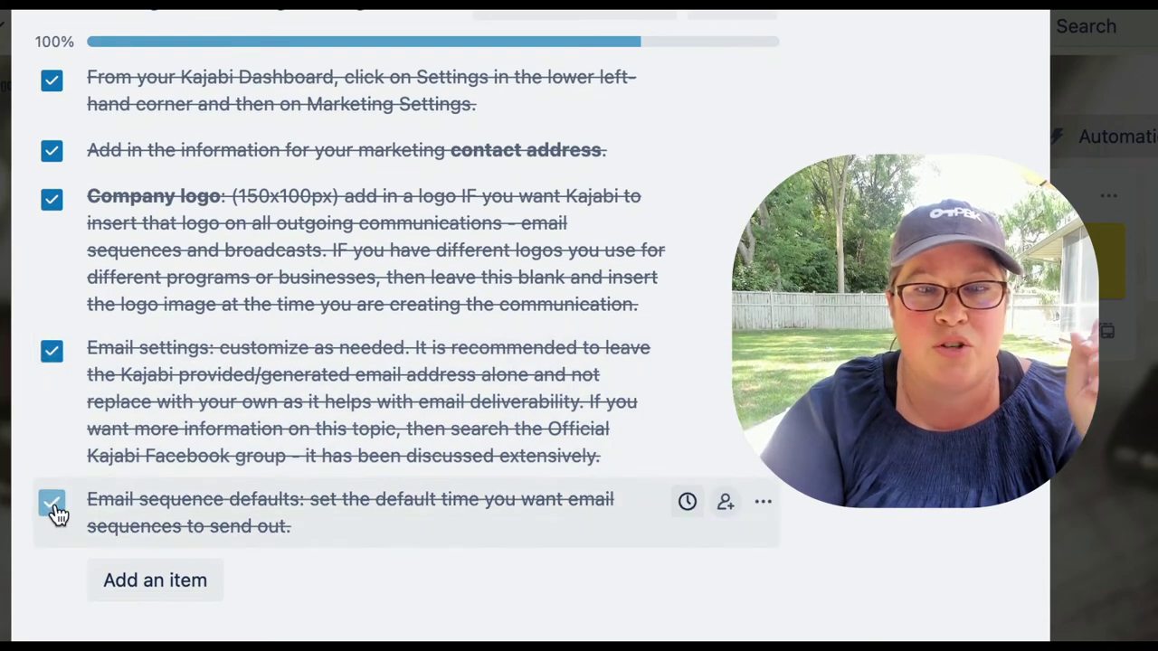
Step: Mark both items of the Settings: Drip Settings checklist as complete, covering the Drip page and the drip time
{"action": "scroll", "coordinate": [319, 334], "scroll_direction": "down", "scroll_amount": 3}
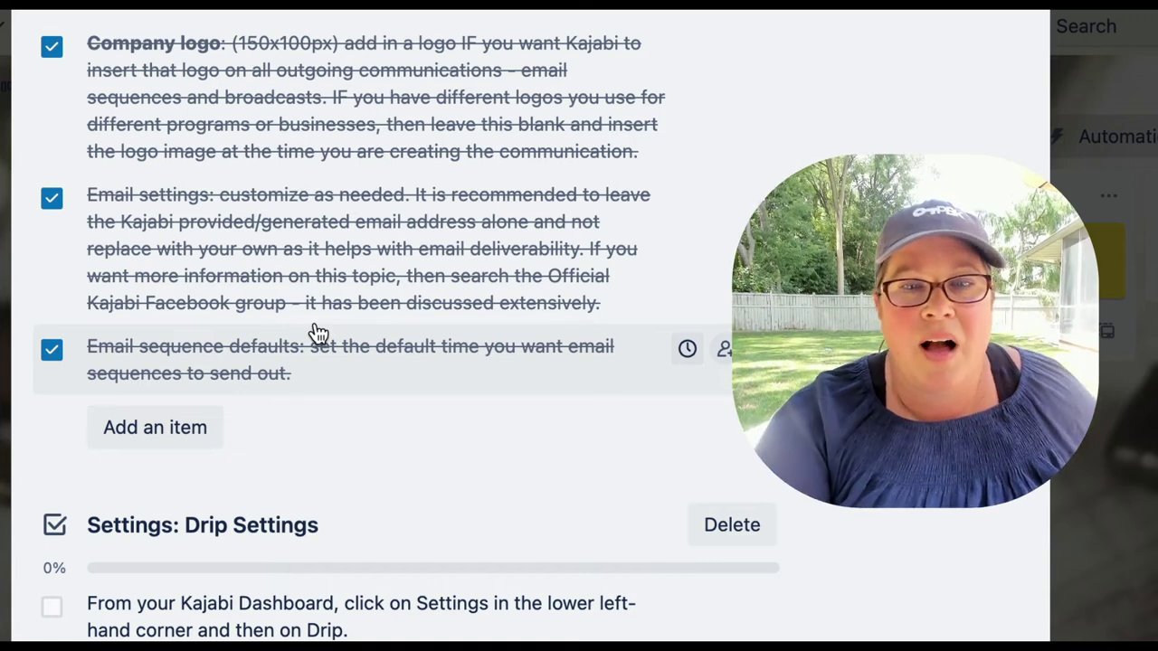
{"action": "scroll", "coordinate": [316, 332], "scroll_direction": "down", "scroll_amount": 7}
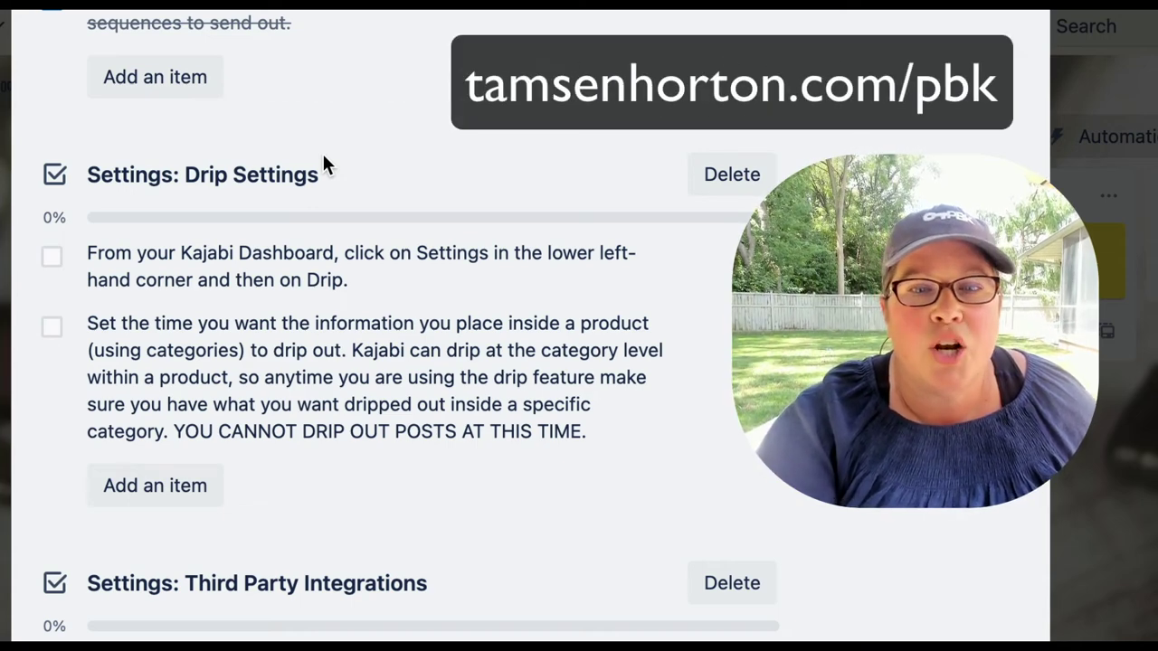
{"action": "left_click", "coordinate": [52, 258]}
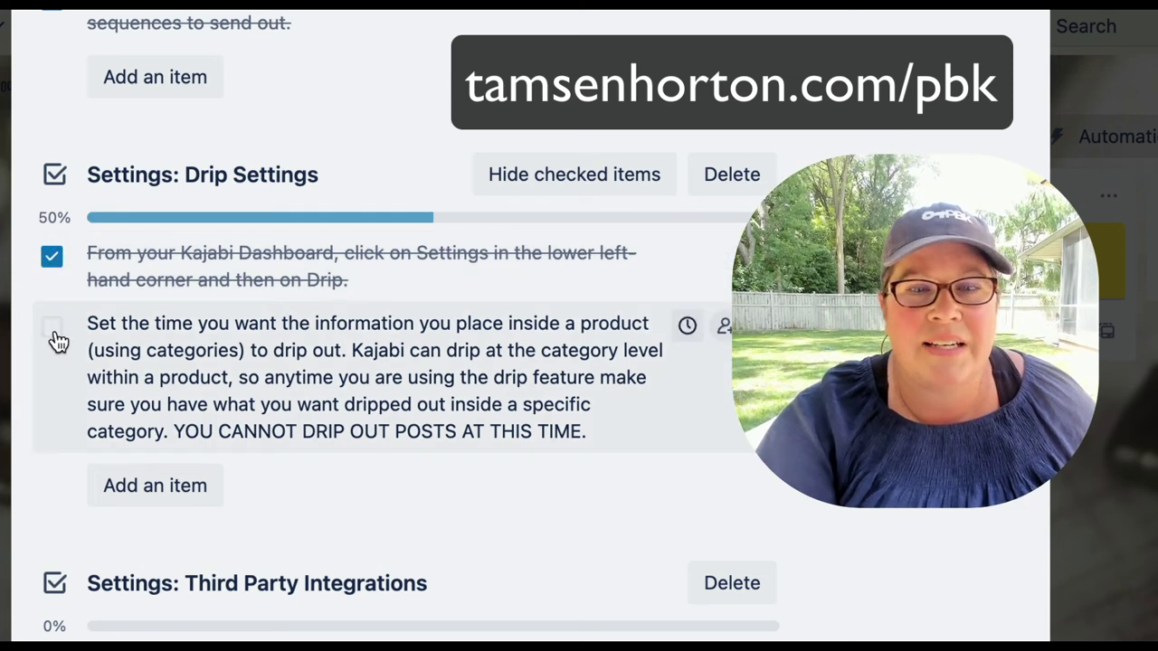
{"action": "left_click", "coordinate": [52, 333]}
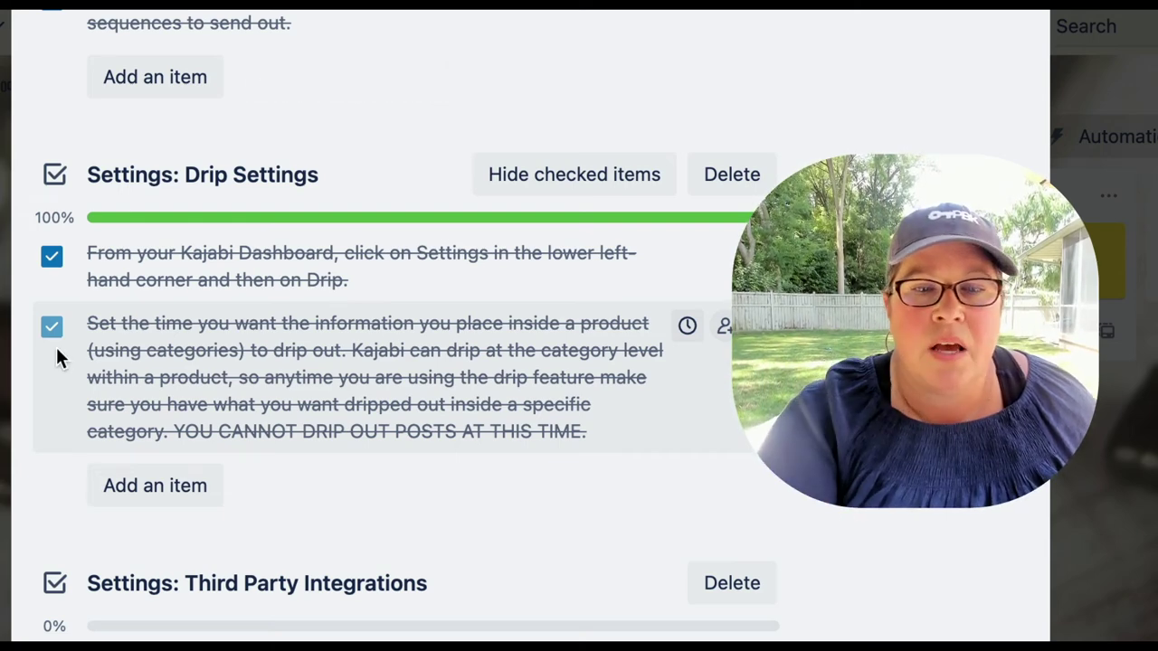
Step: Mark the first three Third Party Integrations checklist items as complete: opening the page, choosing integrations and the general Email Integration note
{"action": "scroll", "coordinate": [56, 350], "scroll_direction": "down", "scroll_amount": 5}
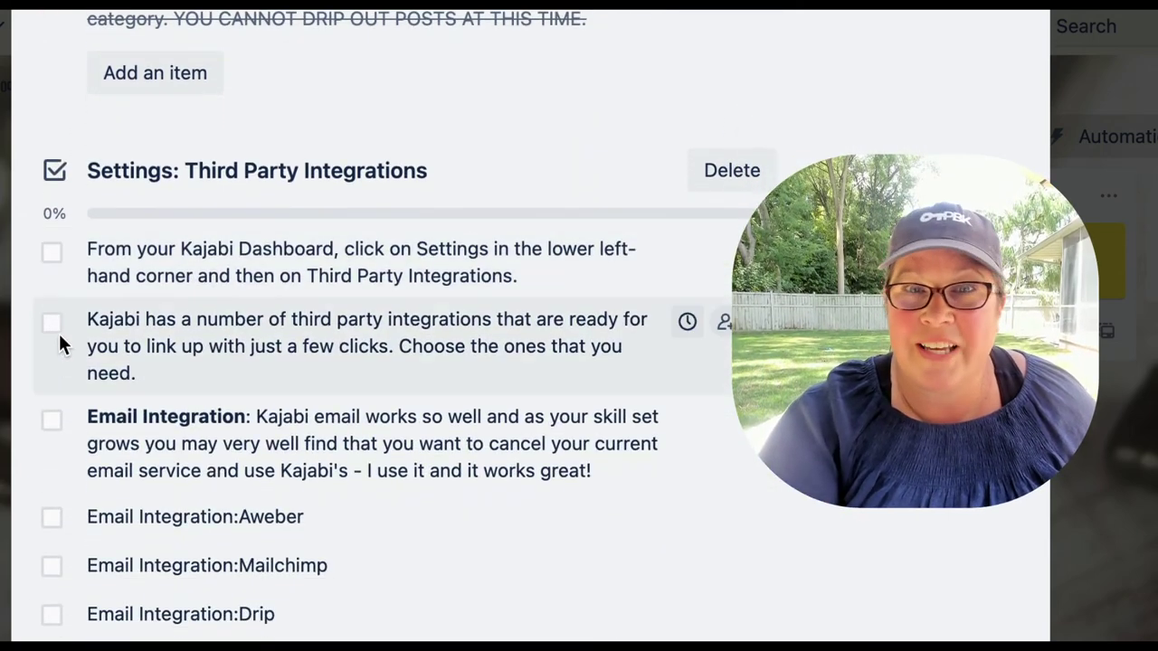
{"action": "left_click", "coordinate": [52, 256]}
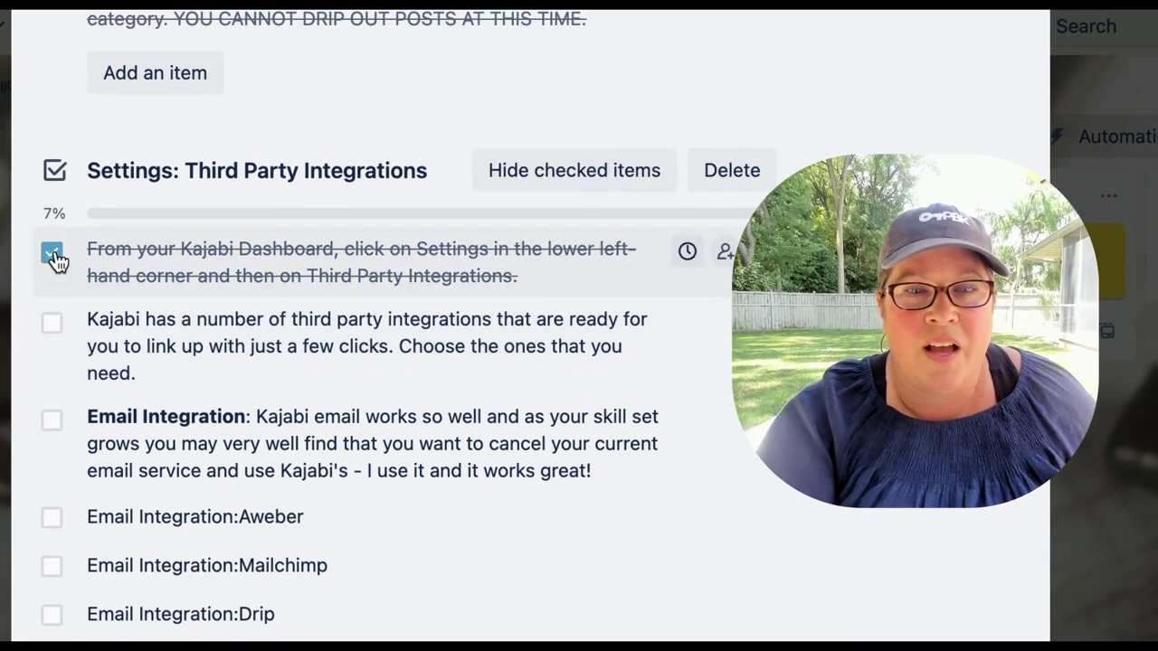
{"action": "left_click", "coordinate": [53, 328]}
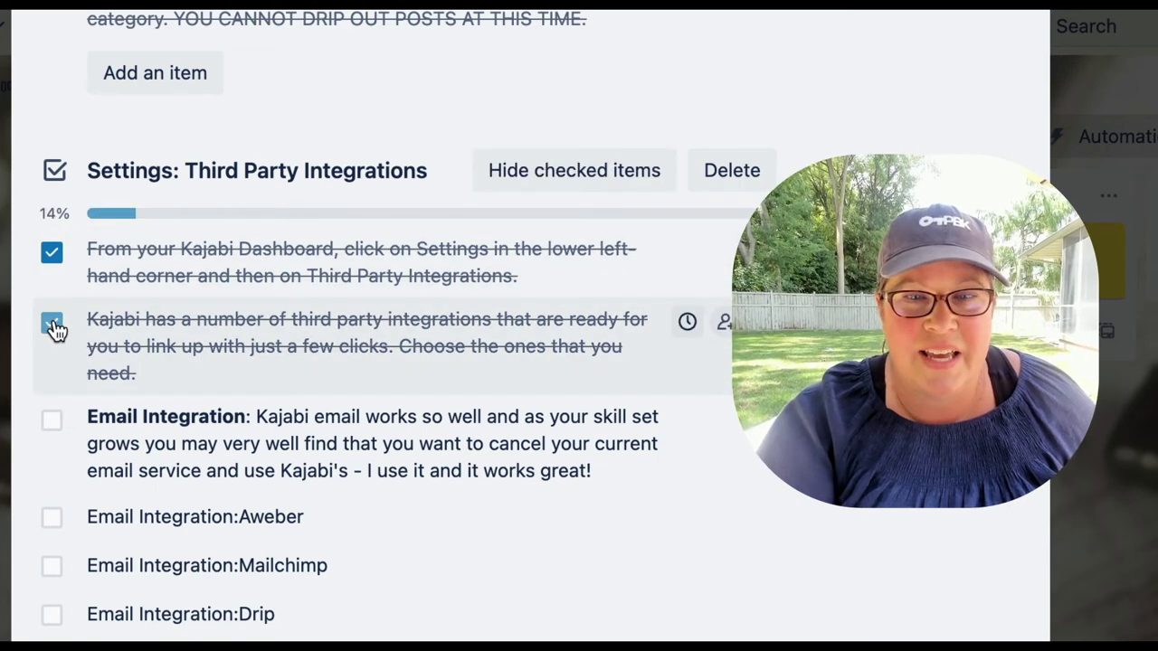
{"action": "scroll", "coordinate": [56, 331], "scroll_direction": "down", "scroll_amount": 1}
{"action": "left_click", "coordinate": [52, 326]}
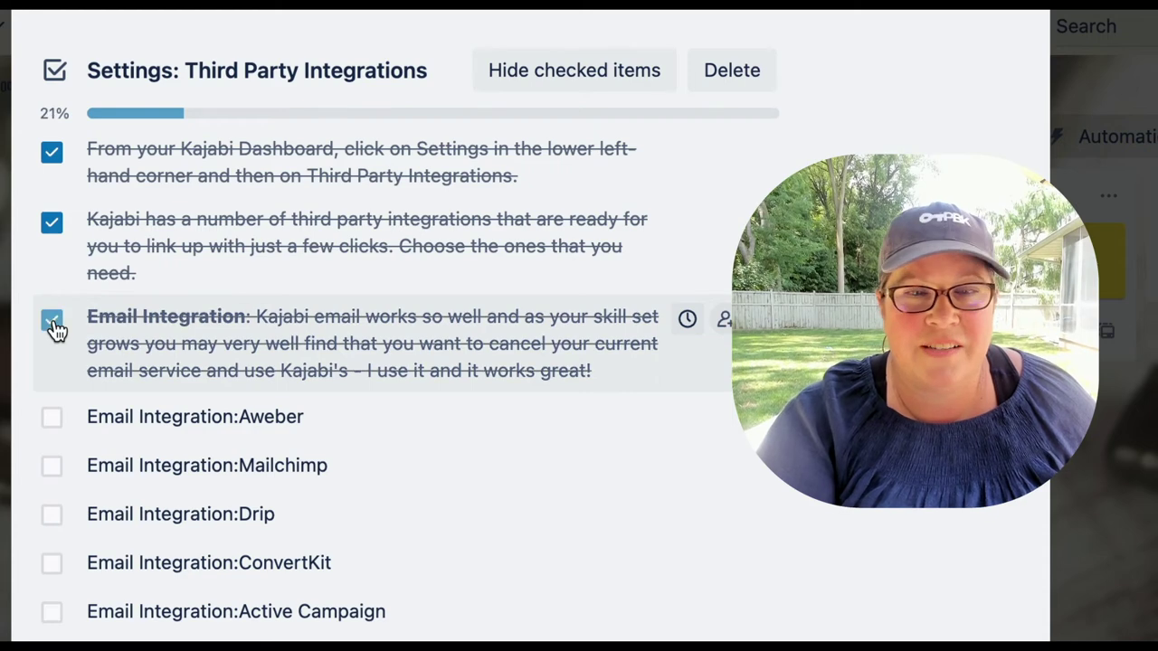
Step: Mark the Aweber, Mailchimp, Drip, ConvertKit and Active Campaign email integration items as complete
{"action": "left_click", "coordinate": [53, 418]}
{"action": "left_click", "coordinate": [58, 471]}
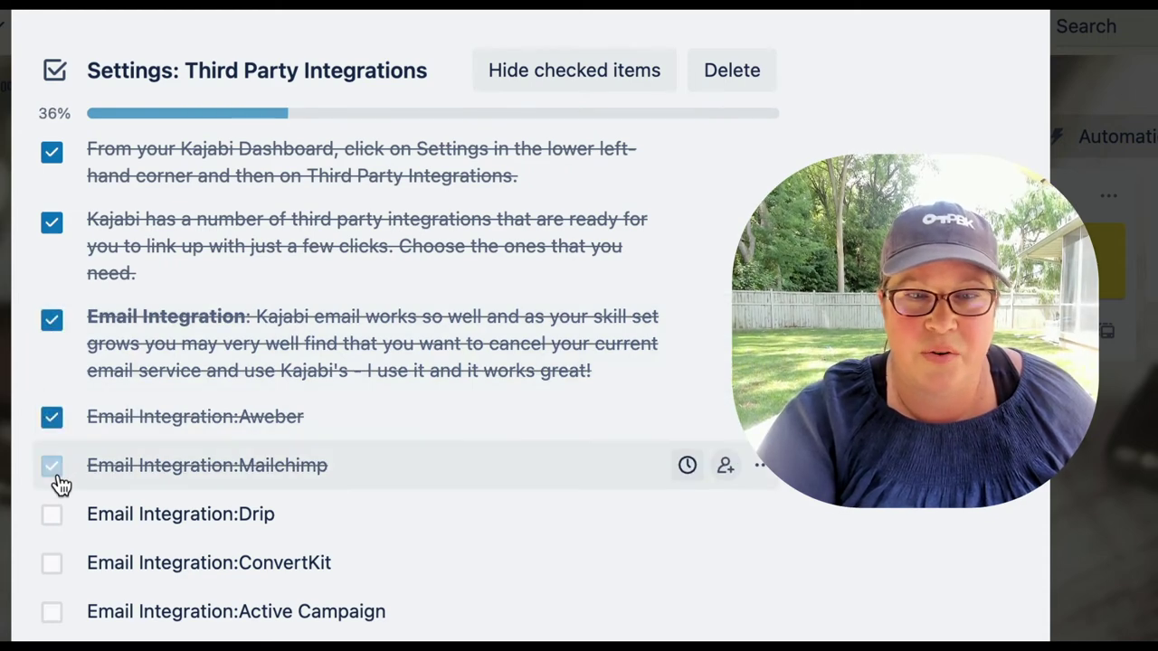
{"action": "left_click", "coordinate": [54, 521]}
{"action": "left_click", "coordinate": [56, 568]}
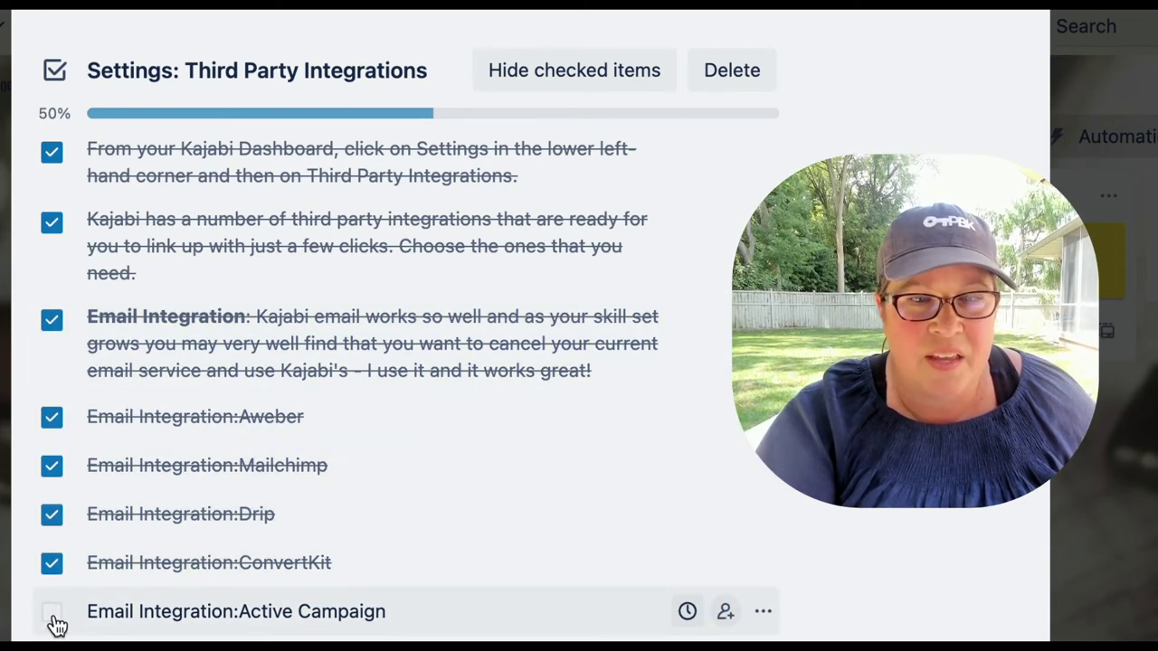
{"action": "left_click", "coordinate": [52, 619]}
Step: Mark the general Analytics item and the Segment, Google Analytics and Facebook Pixel items as complete
{"action": "scroll", "coordinate": [160, 543], "scroll_direction": "down", "scroll_amount": 3}
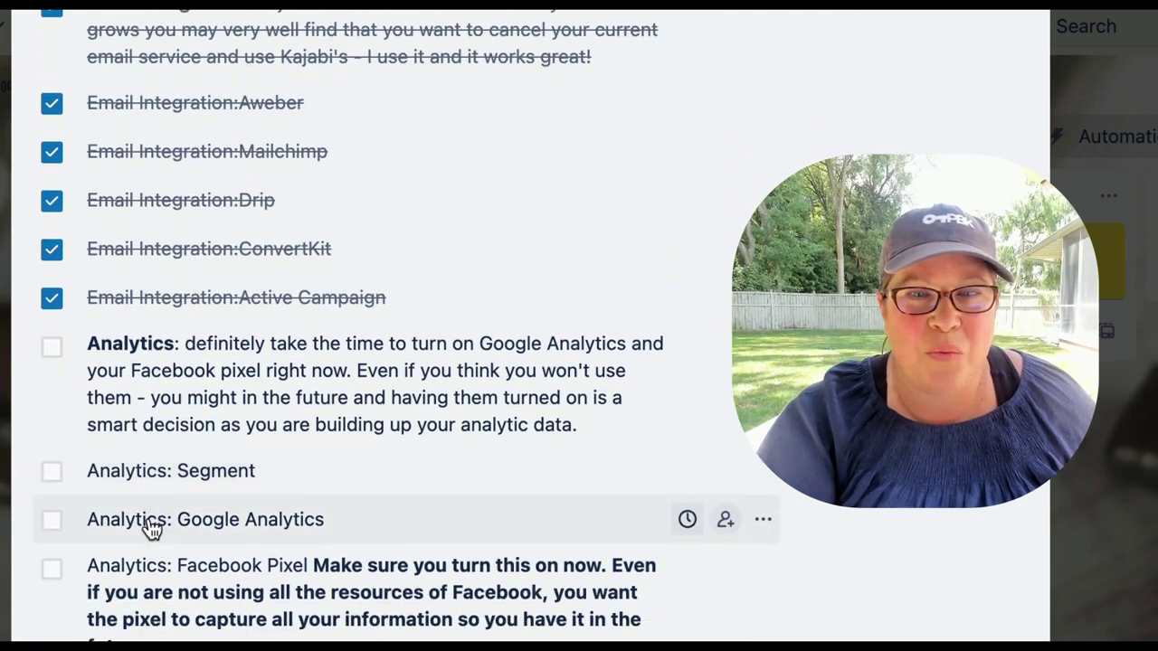
{"action": "left_click", "coordinate": [54, 351]}
{"action": "scroll", "coordinate": [54, 353], "scroll_direction": "down", "scroll_amount": 1}
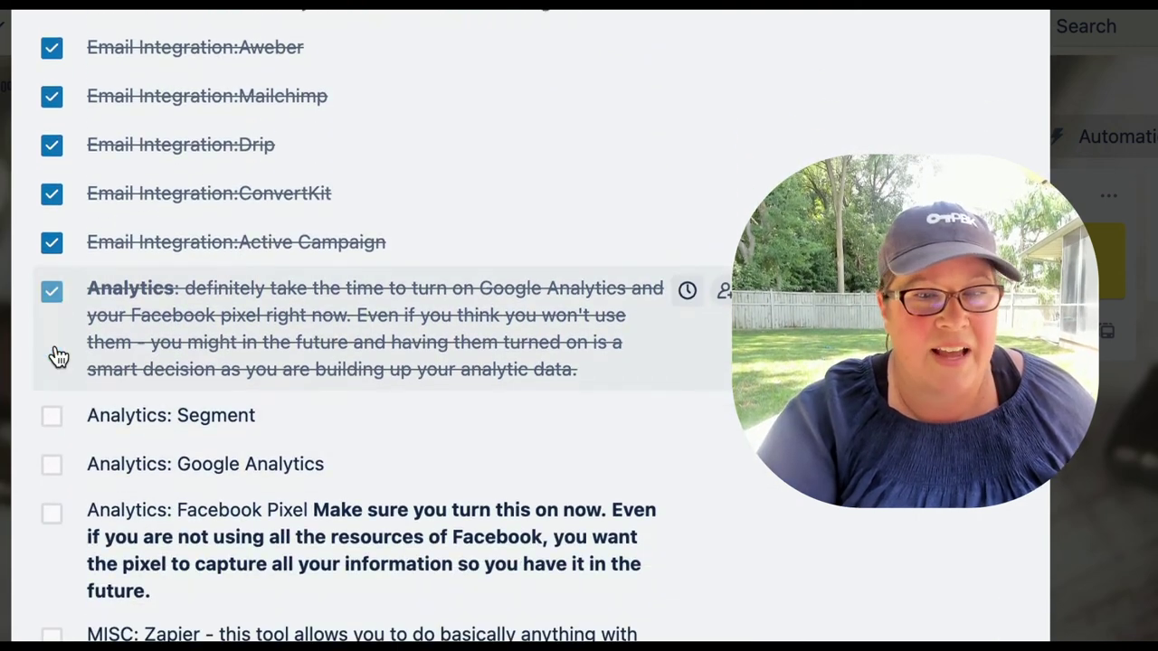
{"action": "left_click", "coordinate": [52, 417]}
{"action": "left_click", "coordinate": [53, 464]}
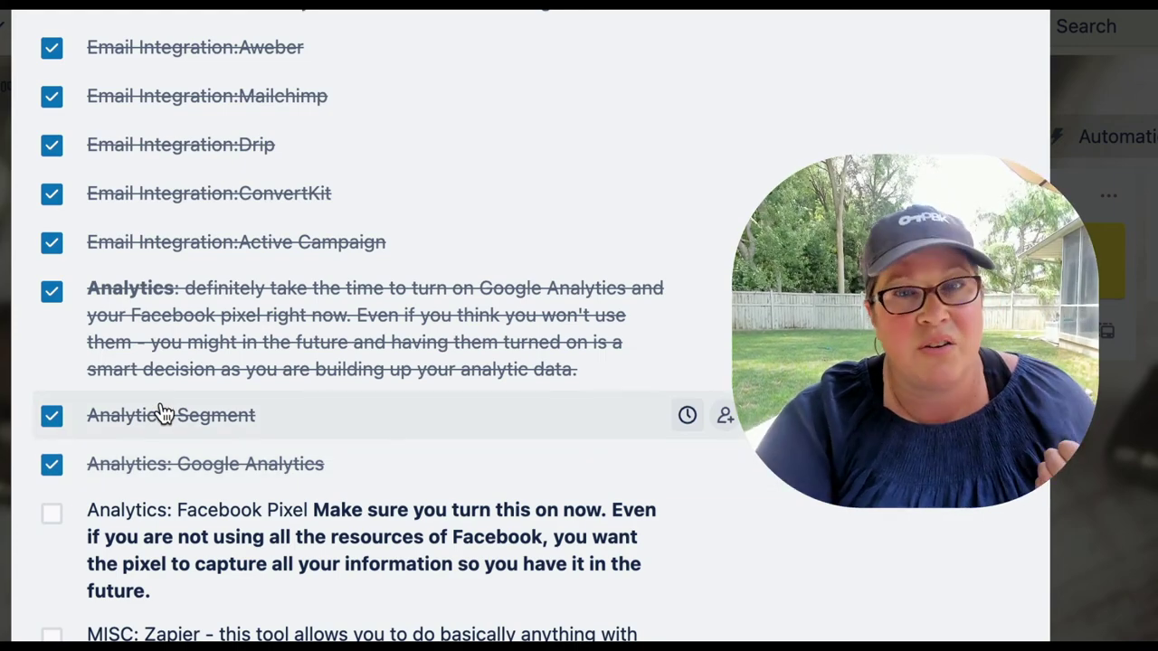
{"action": "scroll", "coordinate": [162, 414], "scroll_direction": "down", "scroll_amount": 2}
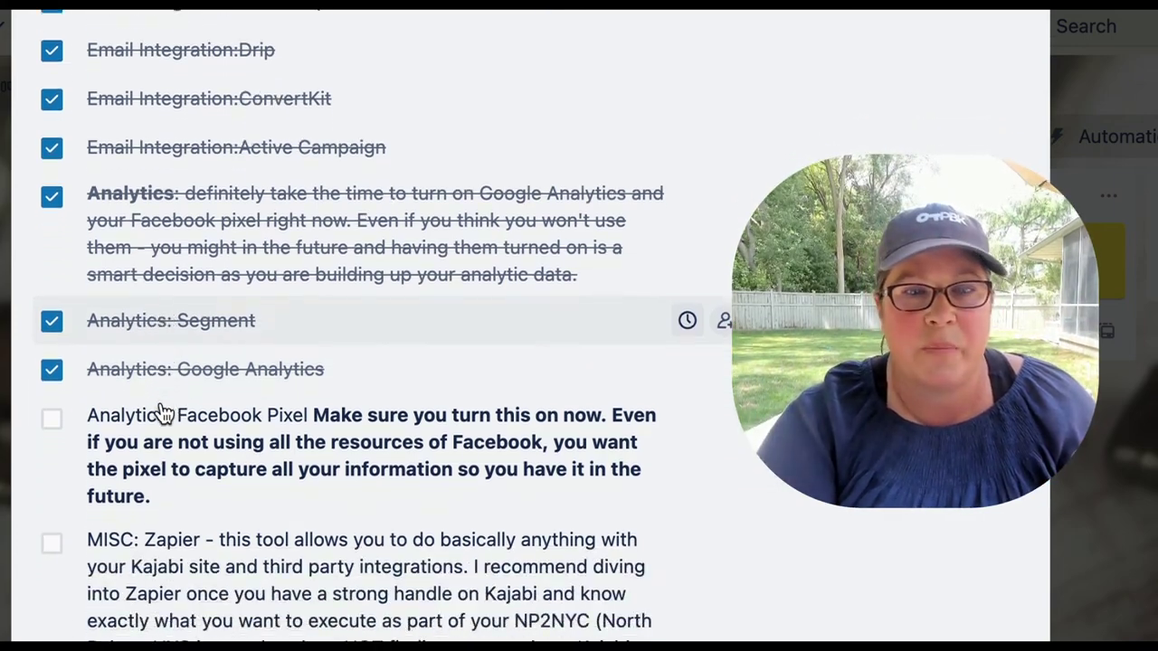
{"action": "left_click", "coordinate": [52, 402]}
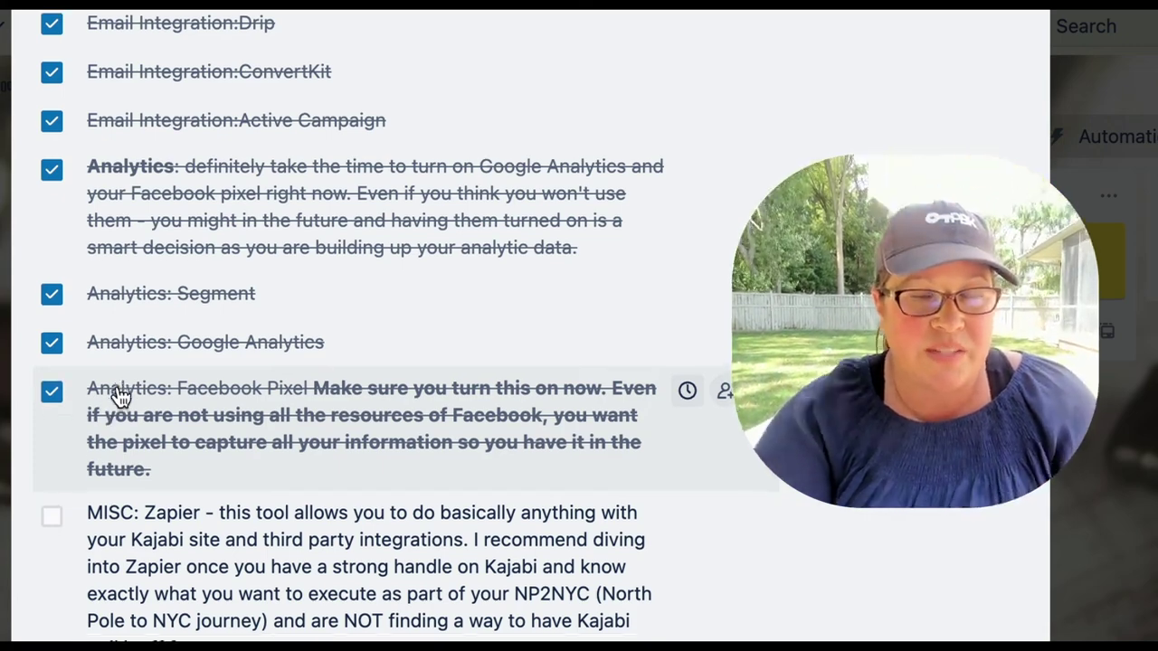
Step: Mark the MISC items for Zapier and Click Funnels in the Third Party Integrations checklist as complete
{"action": "scroll", "coordinate": [120, 398], "scroll_direction": "down", "scroll_amount": 1}
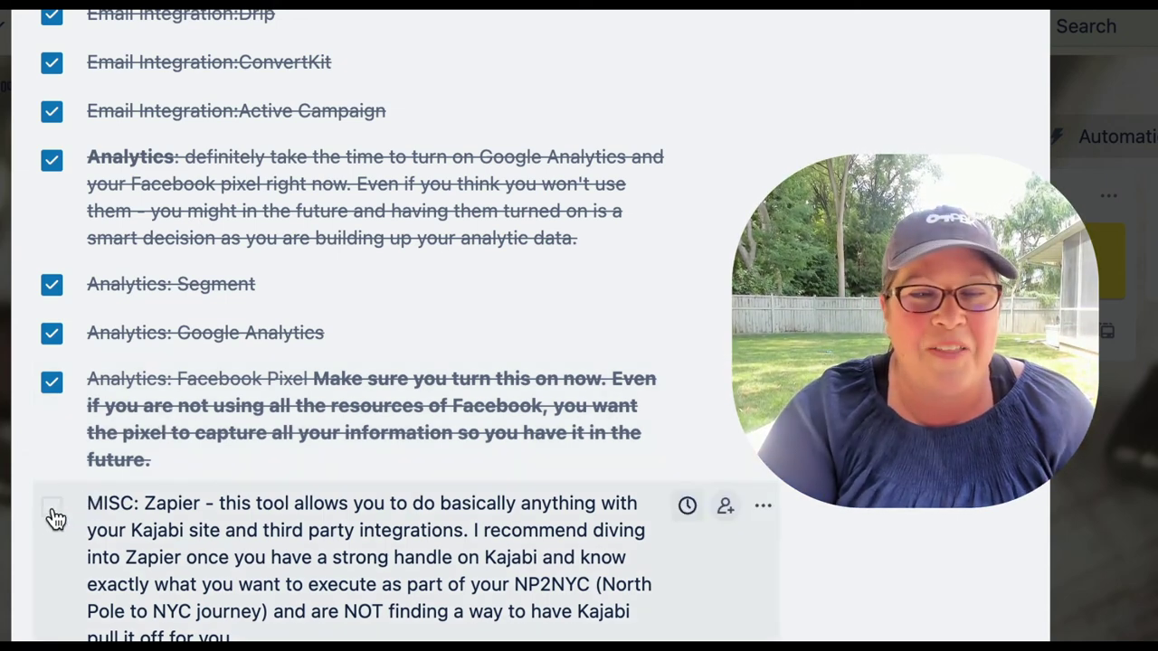
{"action": "left_click", "coordinate": [52, 509]}
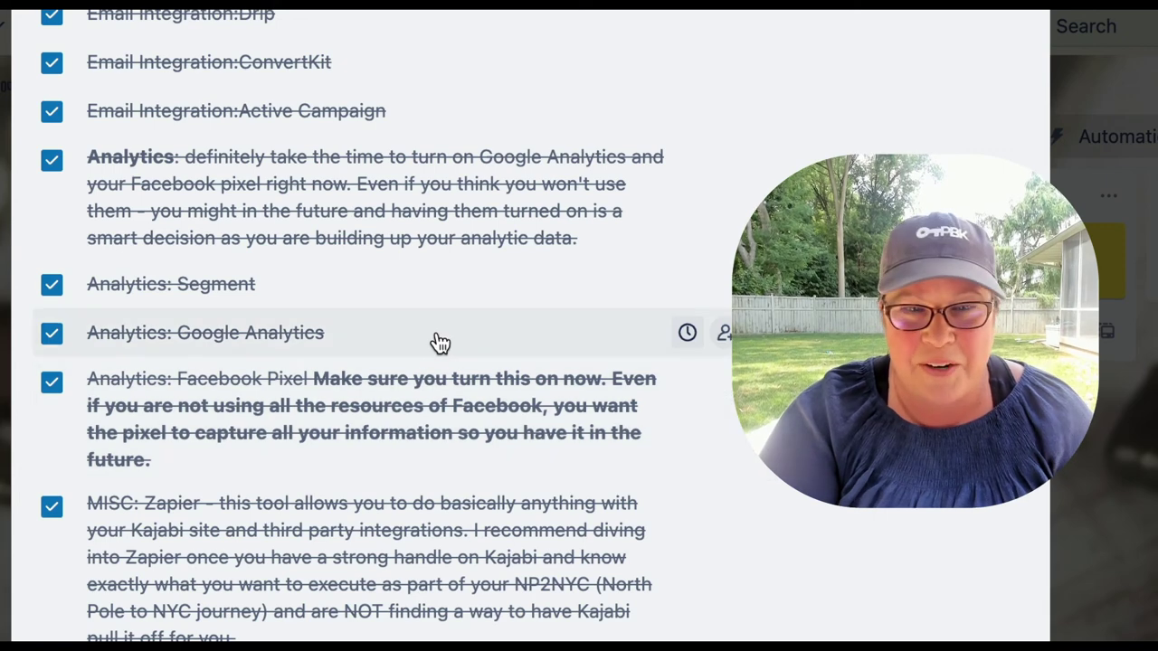
{"action": "scroll", "coordinate": [439, 343], "scroll_direction": "down", "scroll_amount": 1}
{"action": "scroll", "coordinate": [439, 343], "scroll_direction": "down", "scroll_amount": 1}
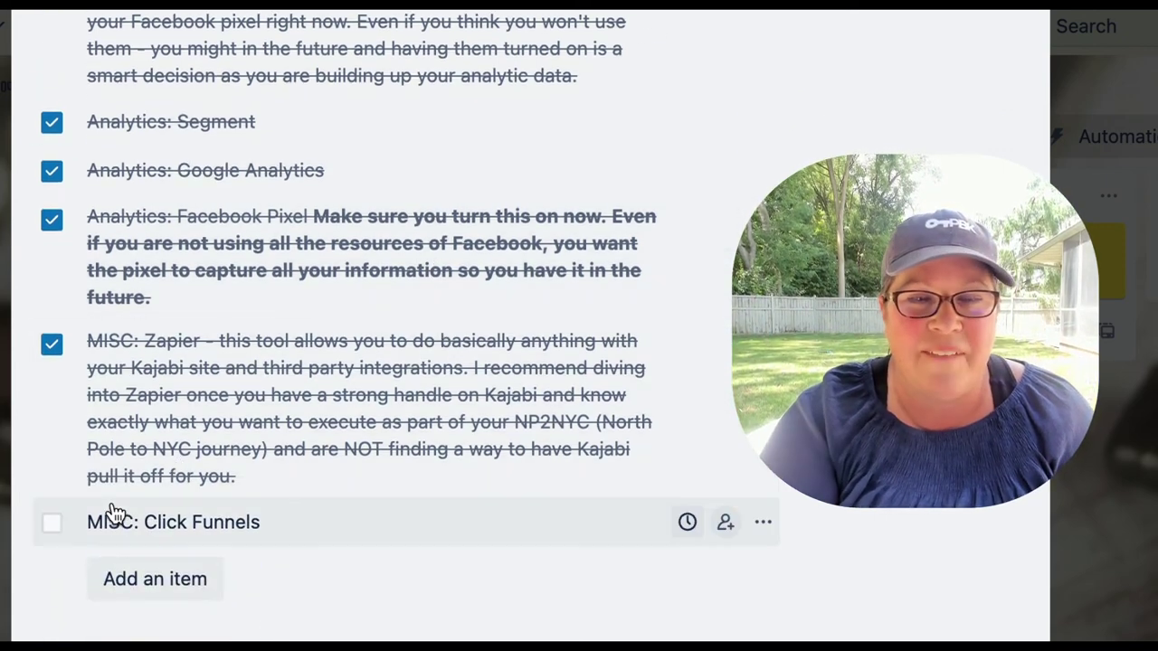
{"action": "left_click", "coordinate": [52, 524]}
{"action": "scroll", "coordinate": [564, 323], "scroll_direction": "up", "scroll_amount": 3}
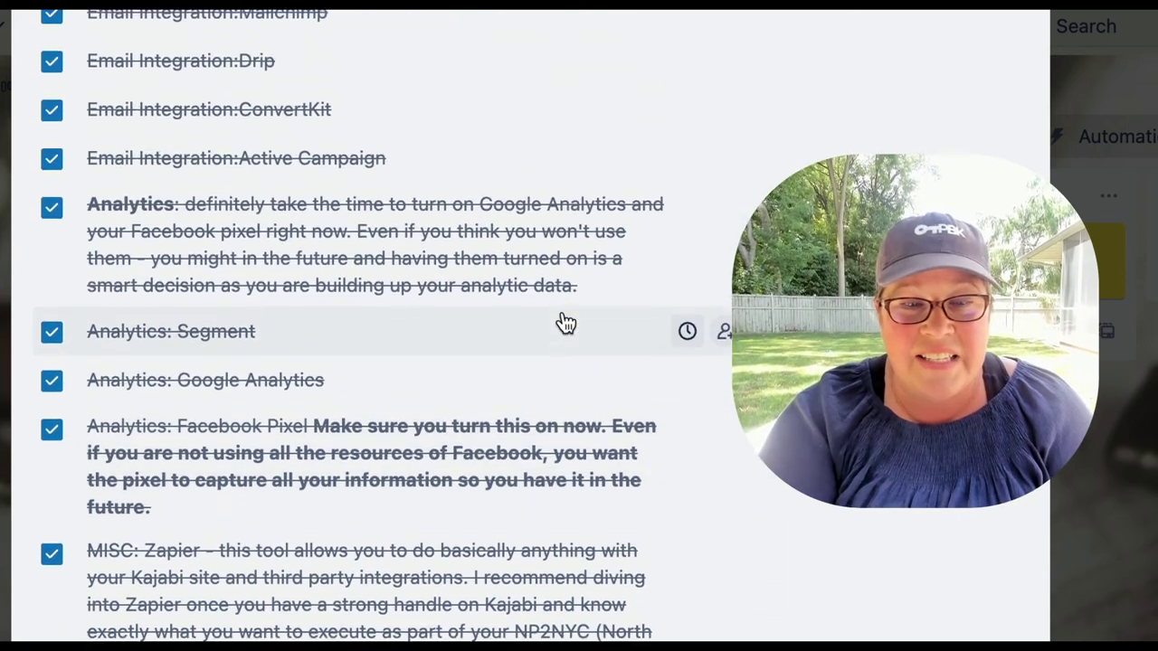